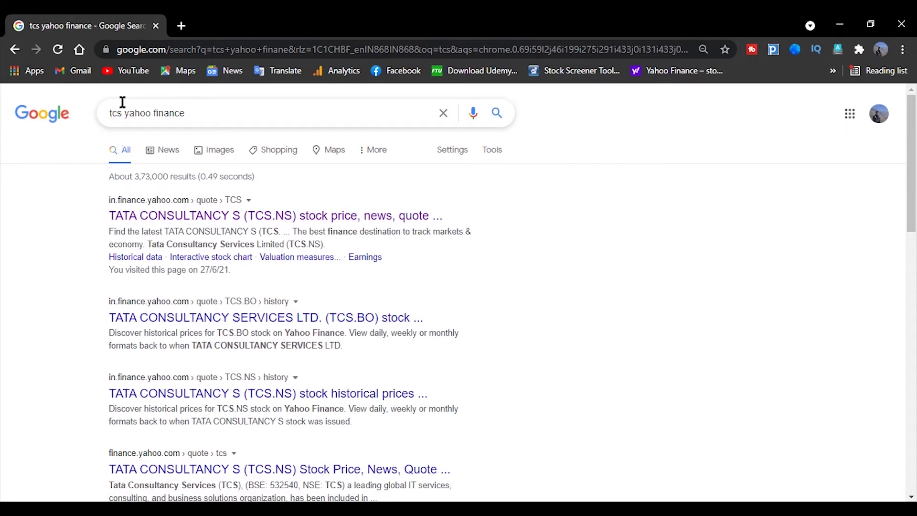
# Open the TCS.NS historical data on Yahoo Finance and apply a six-month time period, 28-Dec-2020 to 28-Jun-2021
pyautogui.click(191, 222)
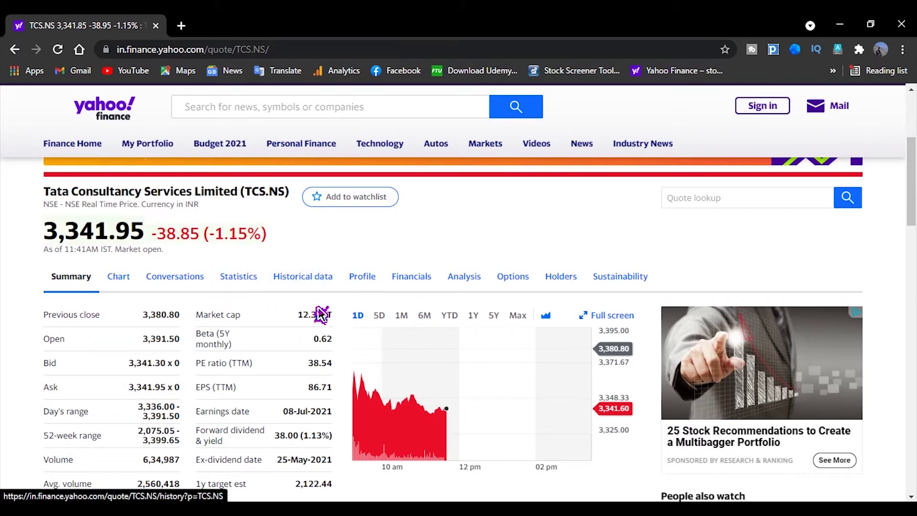
pyautogui.click(302, 281)
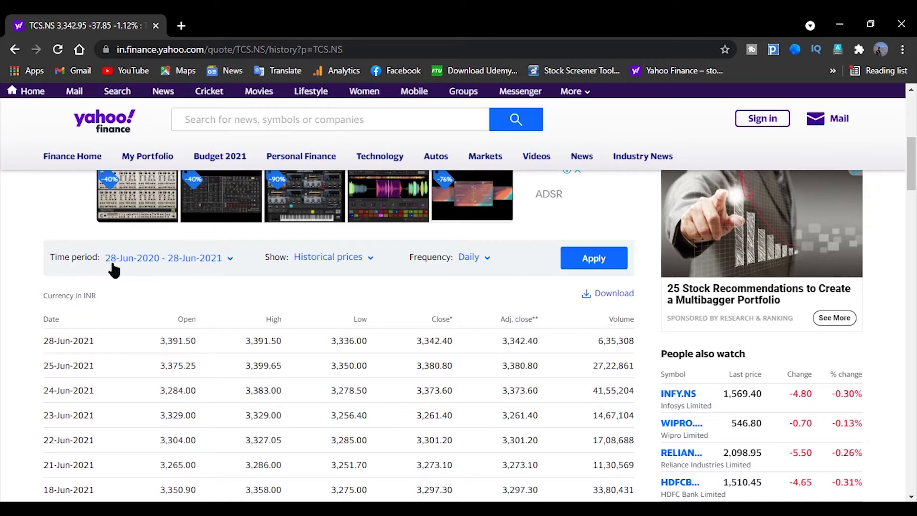
pyautogui.click(189, 265)
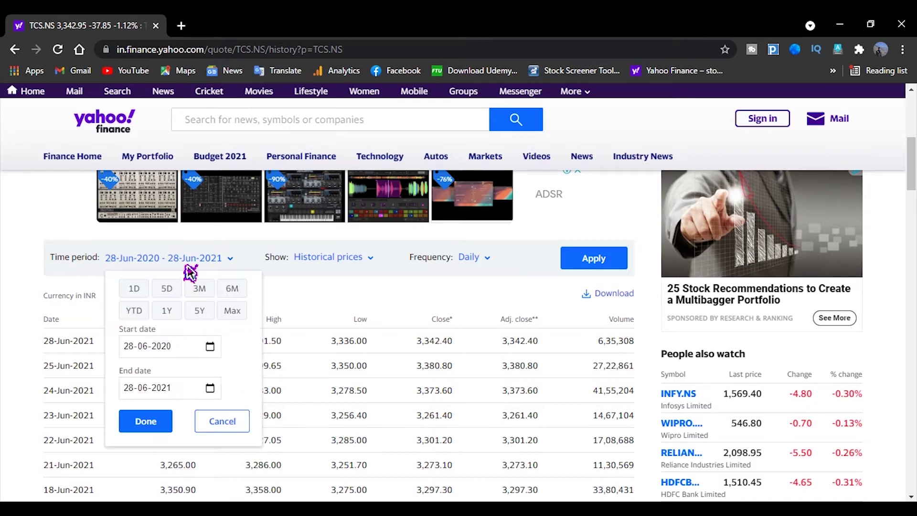
pyautogui.click(231, 292)
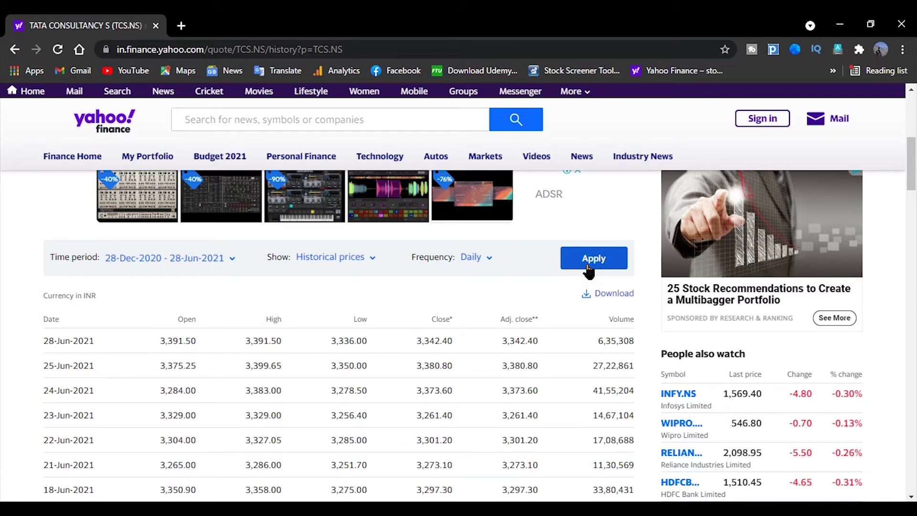
pyautogui.click(588, 270)
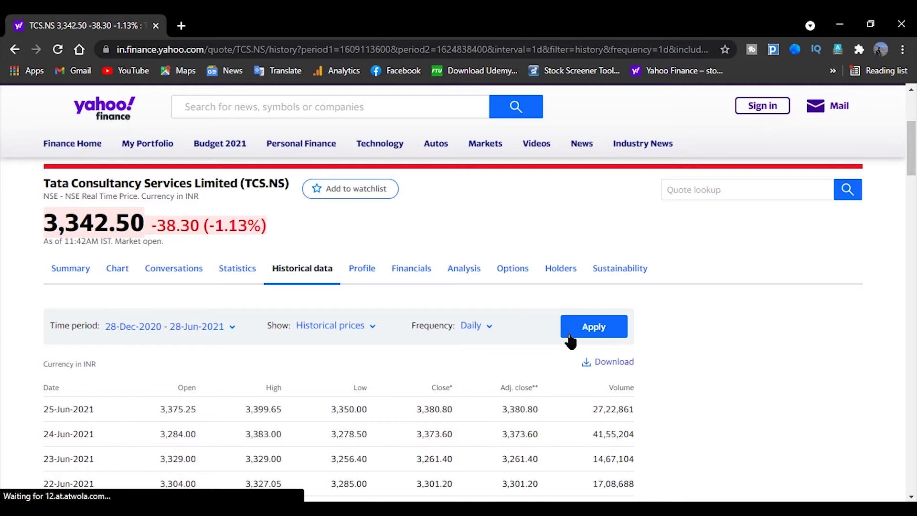
# Download the TCS.NS historical prices and save them to the Desktop as TCS.NS.csv
pyautogui.scroll(-1, 593, 316)
pyautogui.click(609, 298)
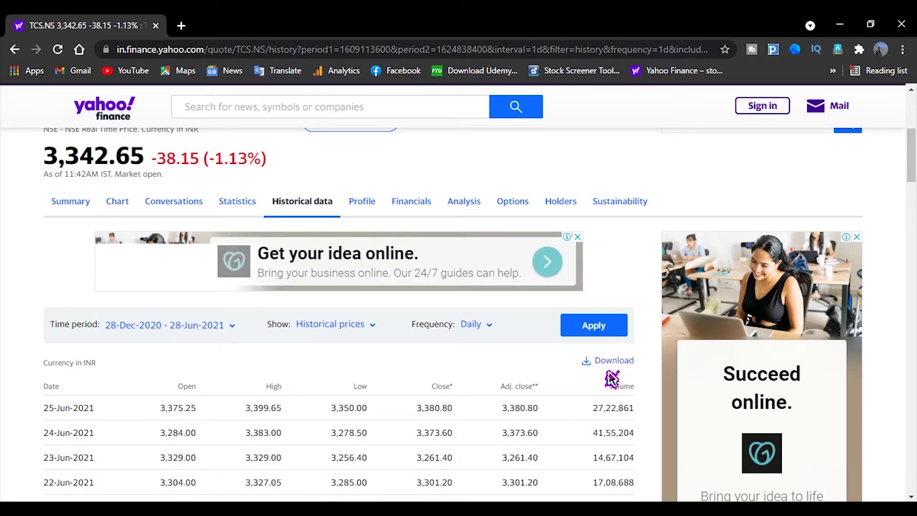
pyautogui.scroll(-1, 604, 363)
pyautogui.click(601, 299)
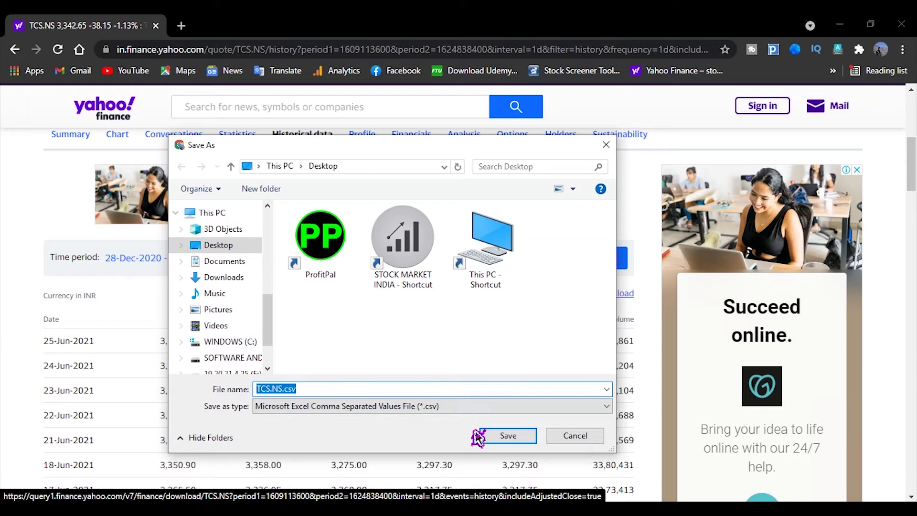
pyautogui.click(493, 437)
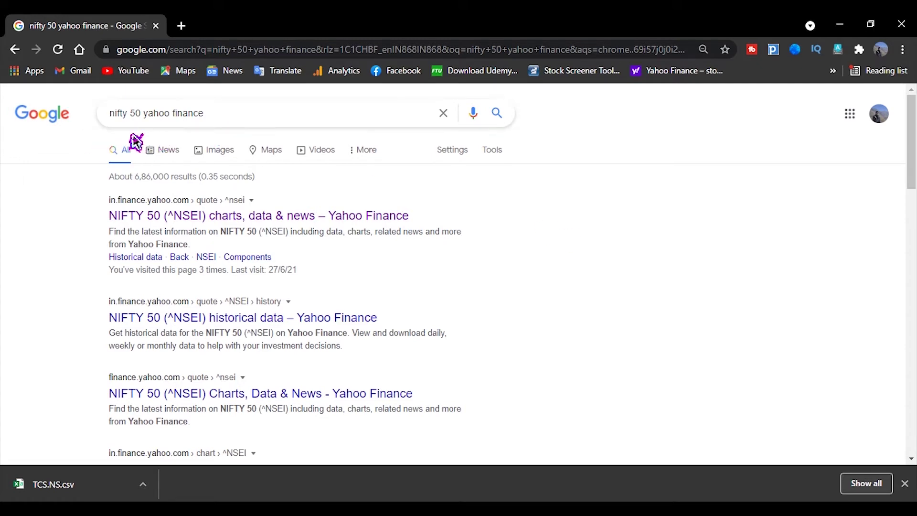
# Open the NIFTY 50 (^NSEI) historical data page on Yahoo Finance from the search results
pyautogui.click(153, 225)
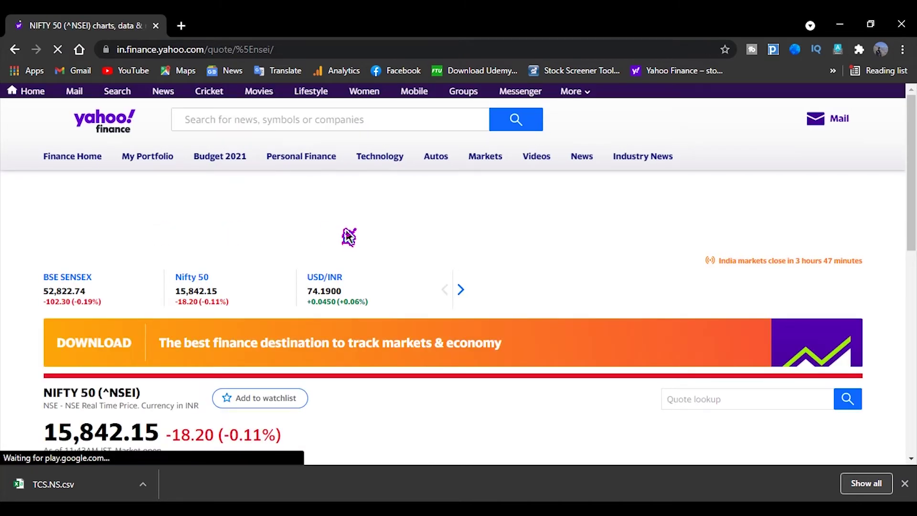
pyautogui.scroll(-5, 350, 236)
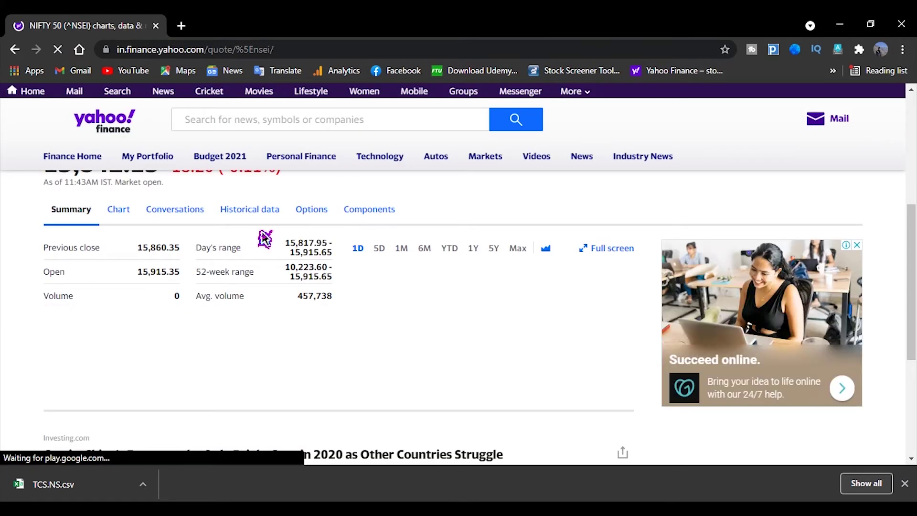
pyautogui.click(251, 210)
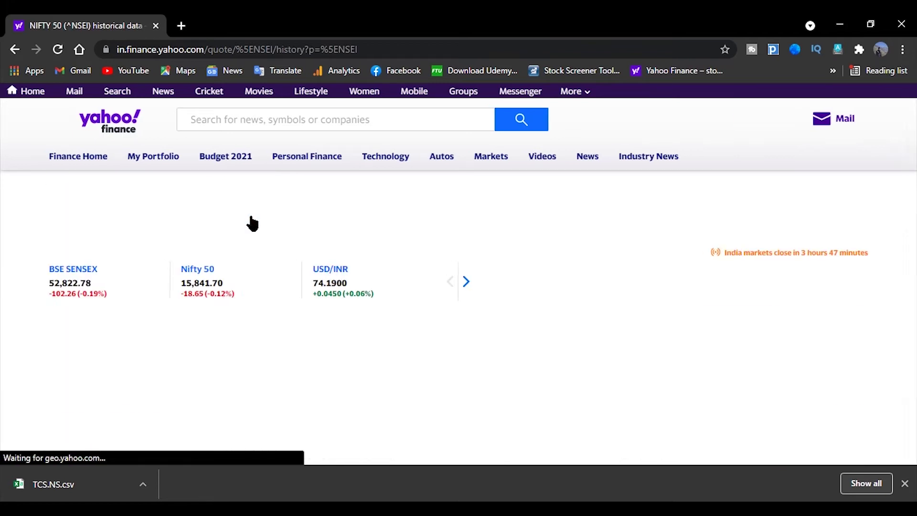
# Apply a six-month period, 28-Dec-2020 to 28-Jun-2021, to the NIFTY 50 prices and download them to the Desktop as ^NSEI.csv
pyautogui.scroll(-6, 206, 270)
pyautogui.click(205, 263)
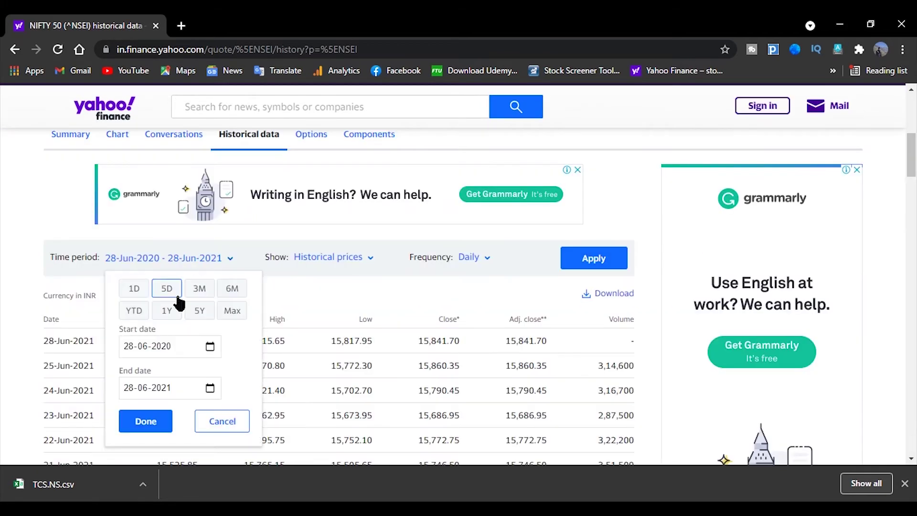
pyautogui.click(236, 292)
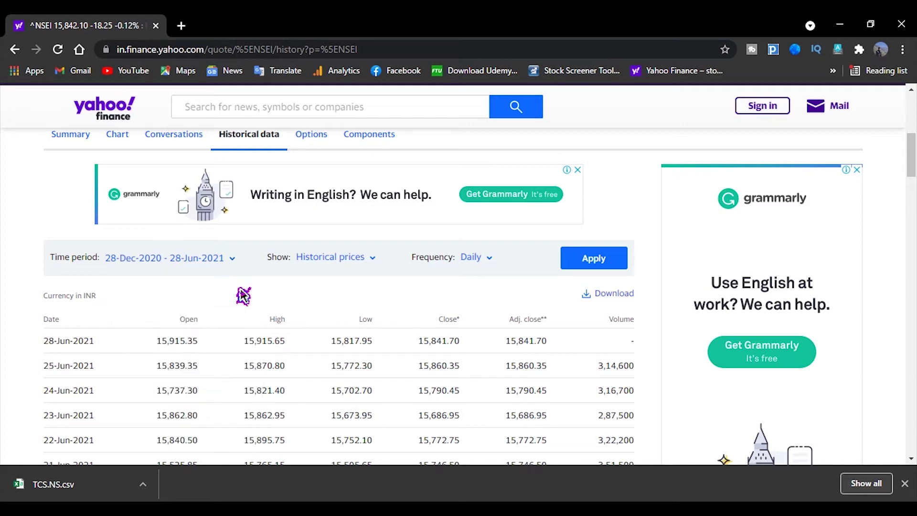
pyautogui.click(592, 260)
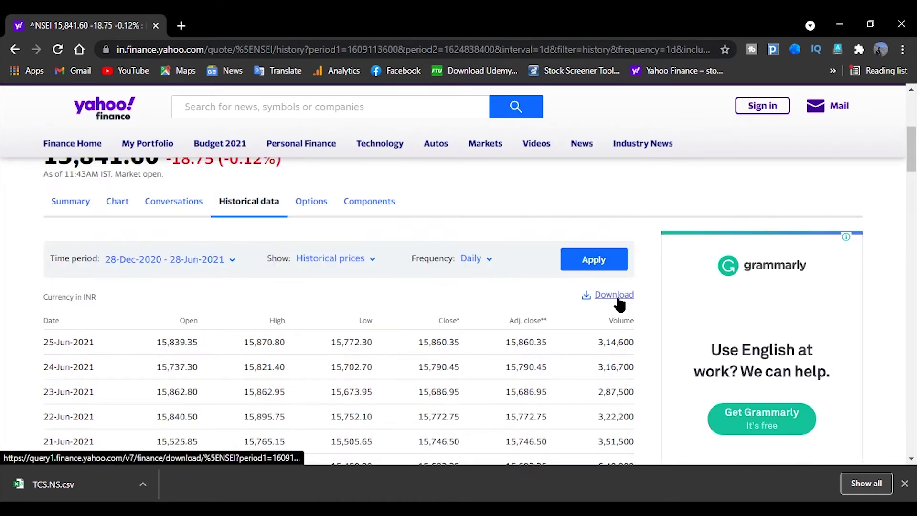
pyautogui.click(617, 298)
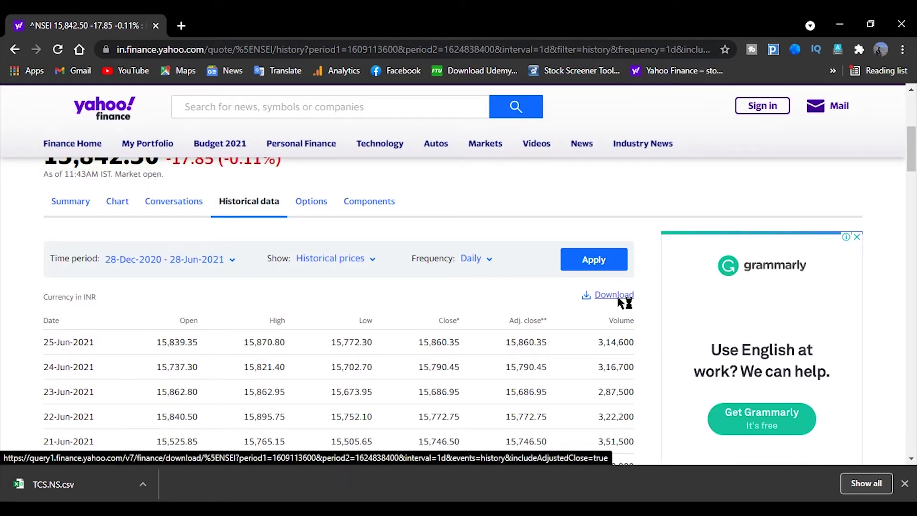
pyautogui.click(505, 434)
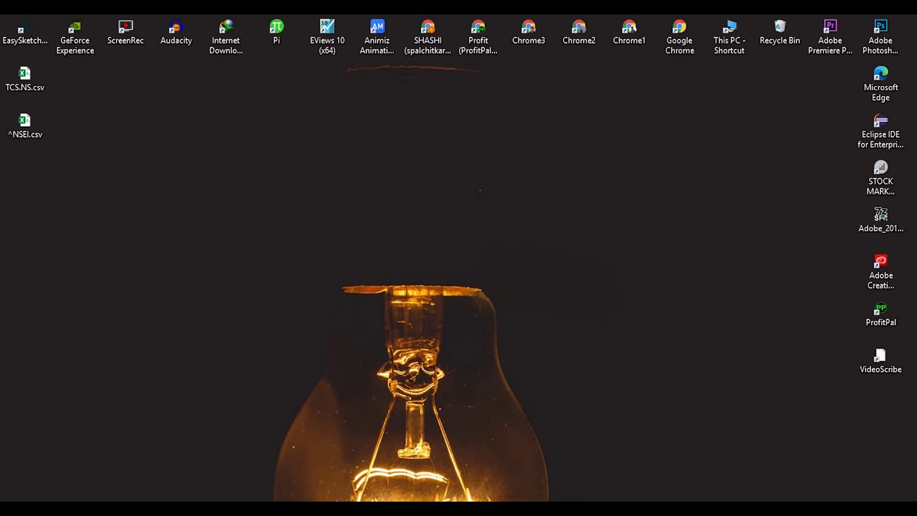
# Switch to TCS.NS.csv in Excel and search the sheet for "null" entries
pyautogui.click(566, 459)
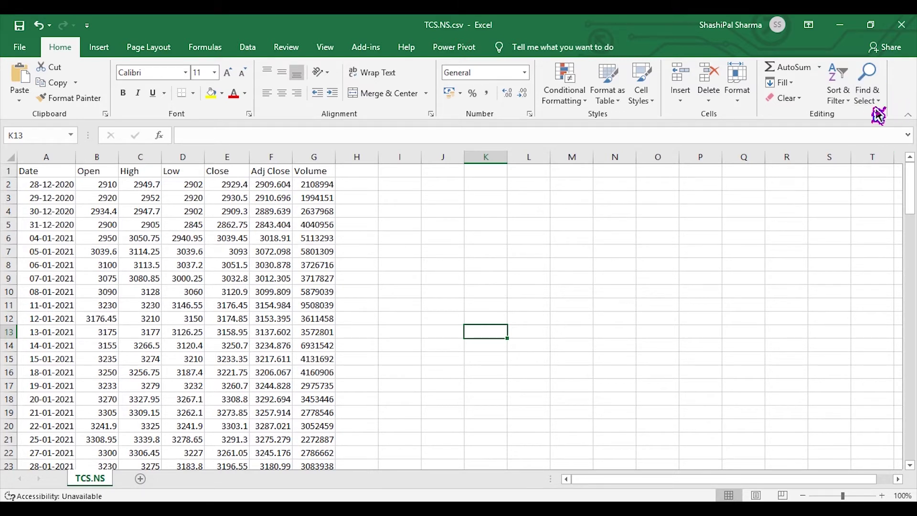
pyautogui.click(874, 93)
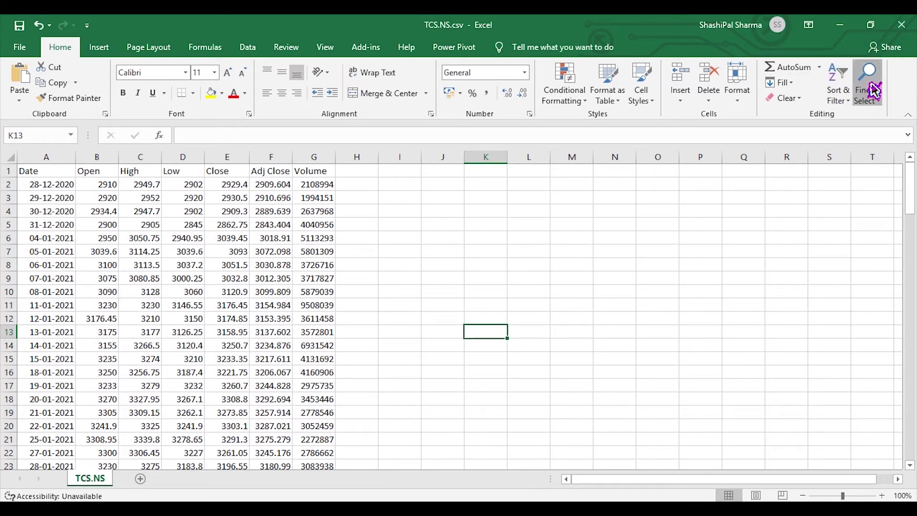
pyautogui.click(858, 121)
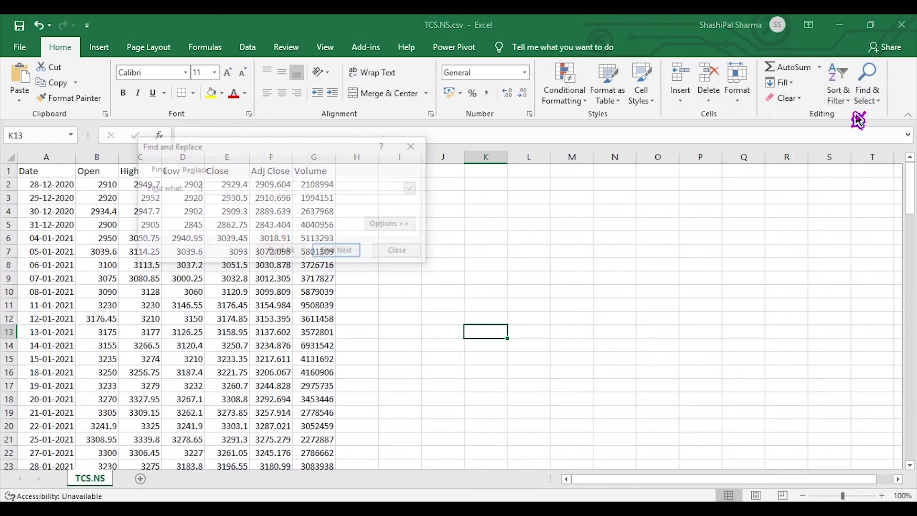
pyautogui.write('null')
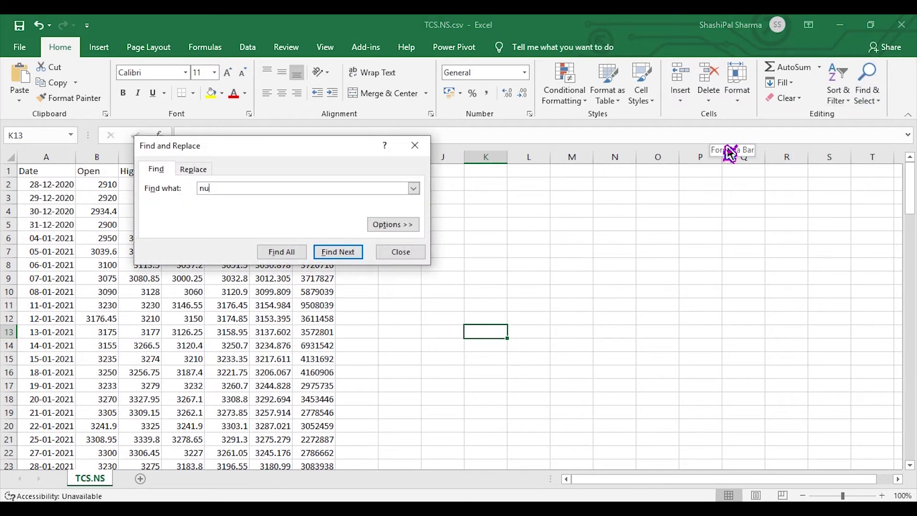
pyautogui.click(335, 255)
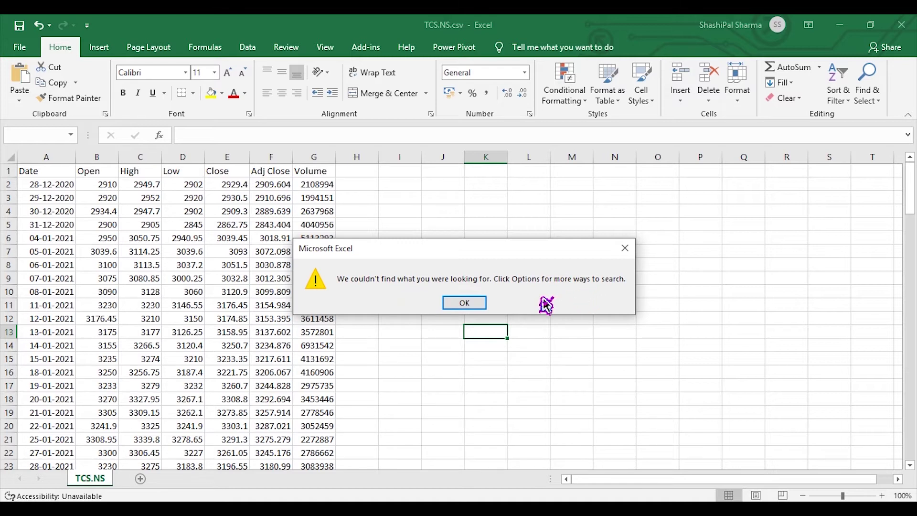
pyautogui.click(475, 308)
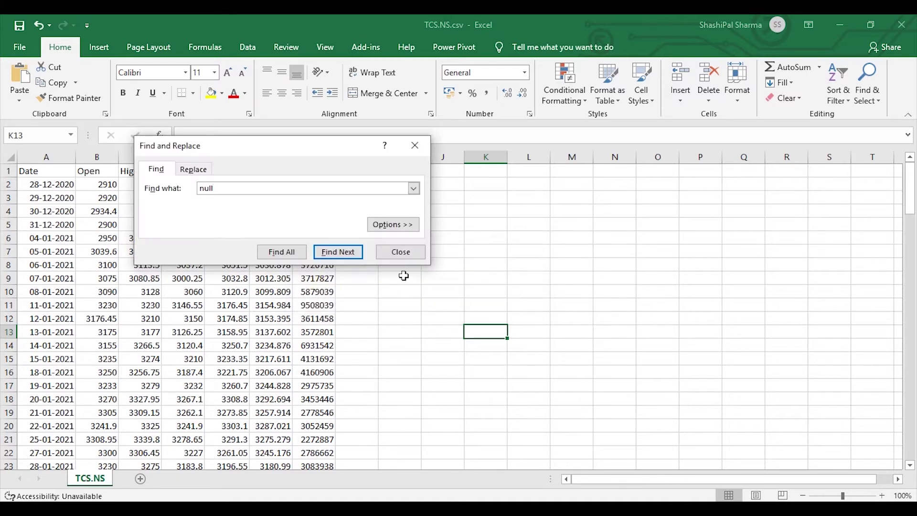
pyautogui.click(422, 146)
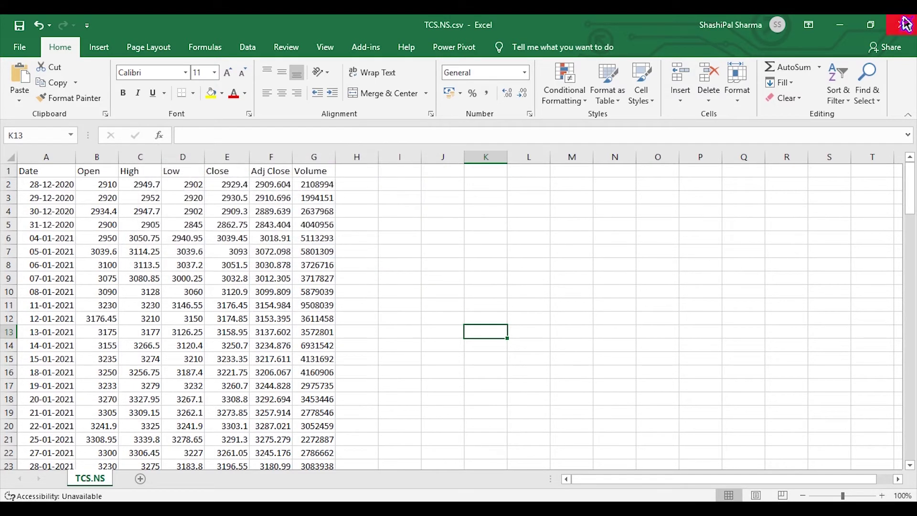
pyautogui.click(841, 25)
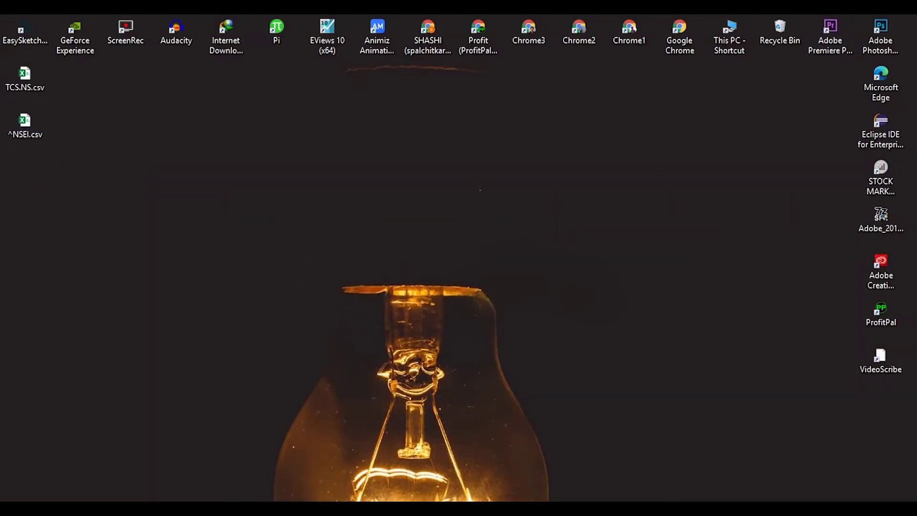
# Switch to ^NSEI.csv in Excel and search the sheet for "null" entries
pyautogui.moveTo(696, 491)
pyautogui.click(701, 484)
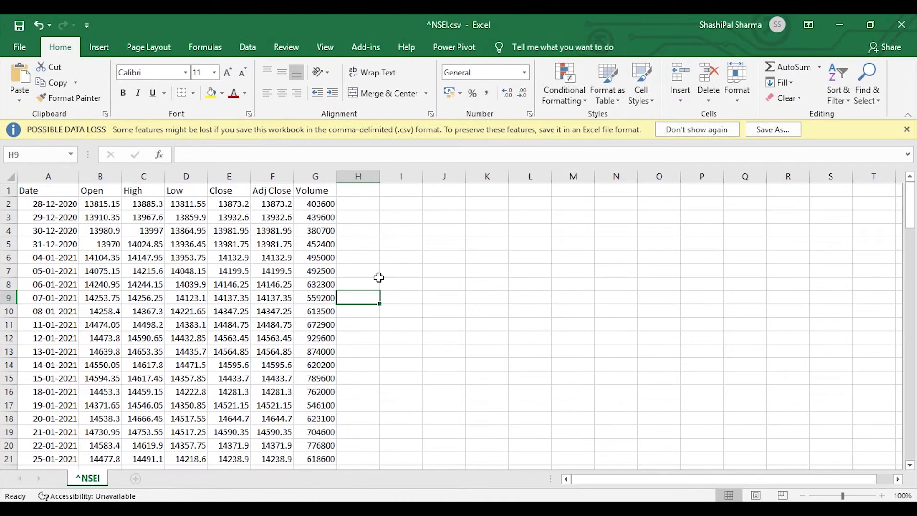
pyautogui.click(867, 90)
pyautogui.click(858, 116)
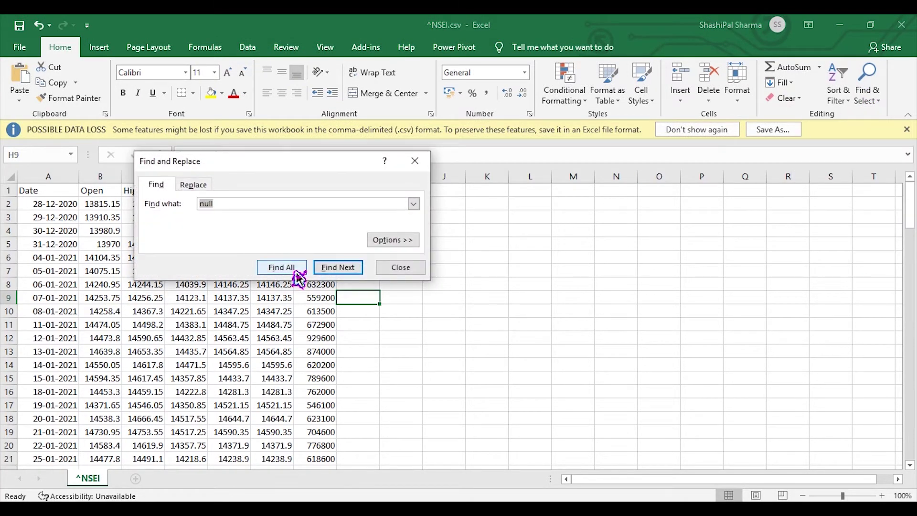
pyautogui.click(354, 274)
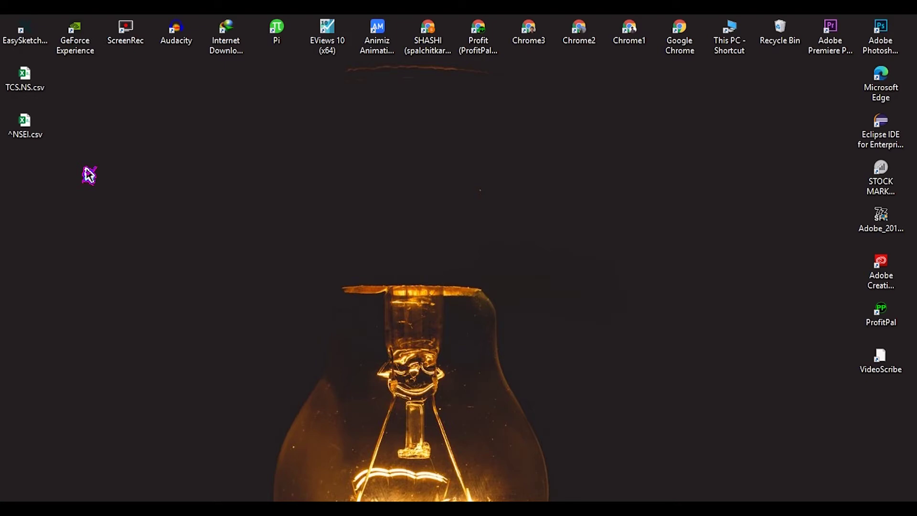
# Create a new Microsoft Excel worksheet on the desktop and name it "tcs stock beta.xlsx"
pyautogui.rightClick(86, 149)
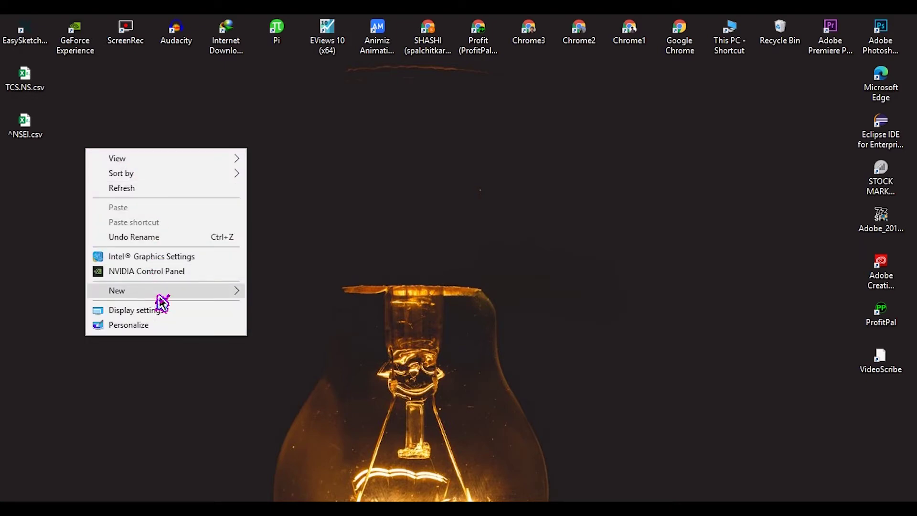
pyautogui.moveTo(166, 297)
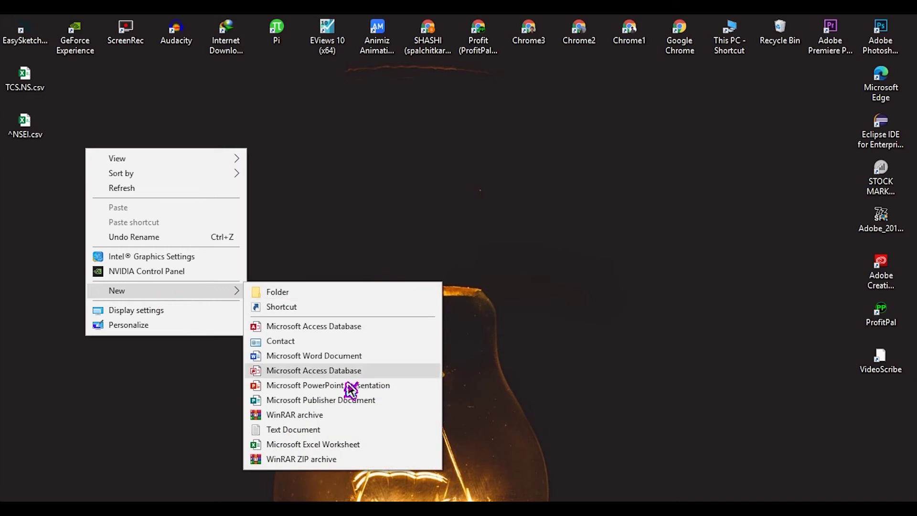
pyautogui.click(334, 444)
pyautogui.press('BackSpace')
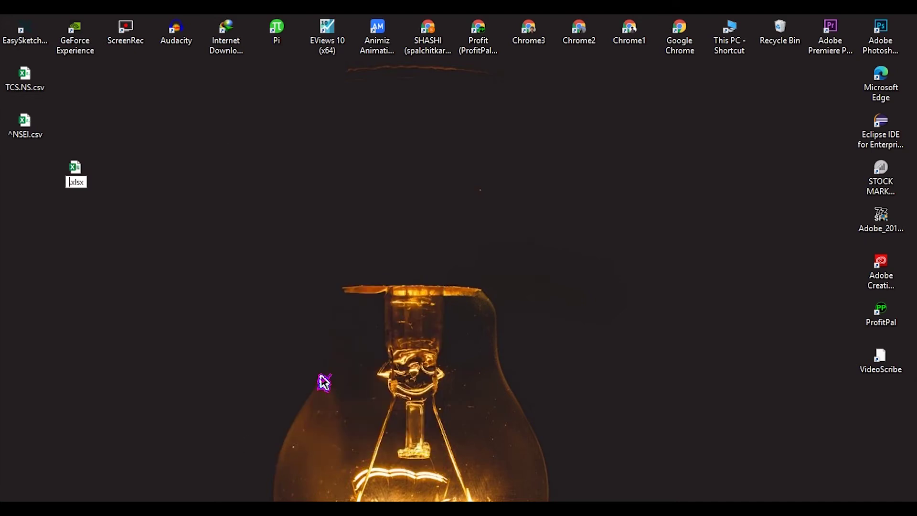
pyautogui.write('tcs stock beta')
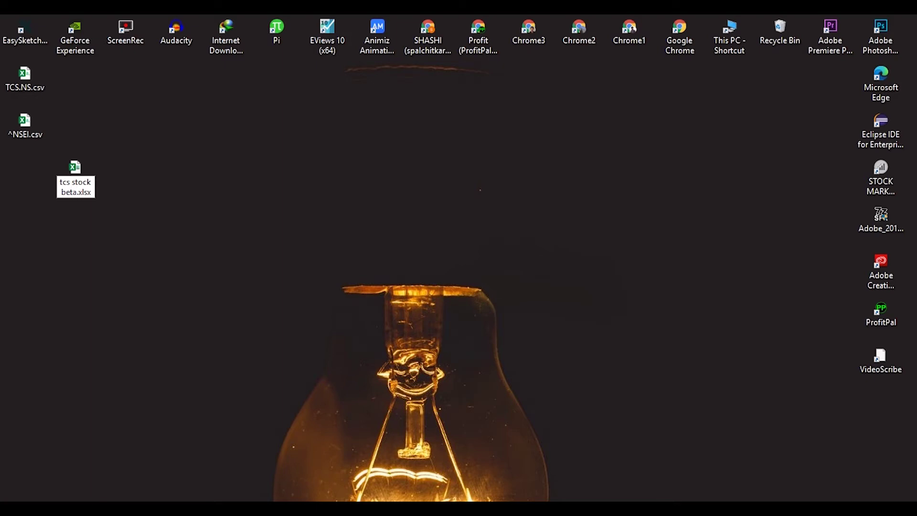
pyautogui.press('Return')
# Open tcs stock beta.xlsx and enter the headers "Date" in A1 and "tcs closing price" in B1
pyautogui.doubleClick(75, 198)
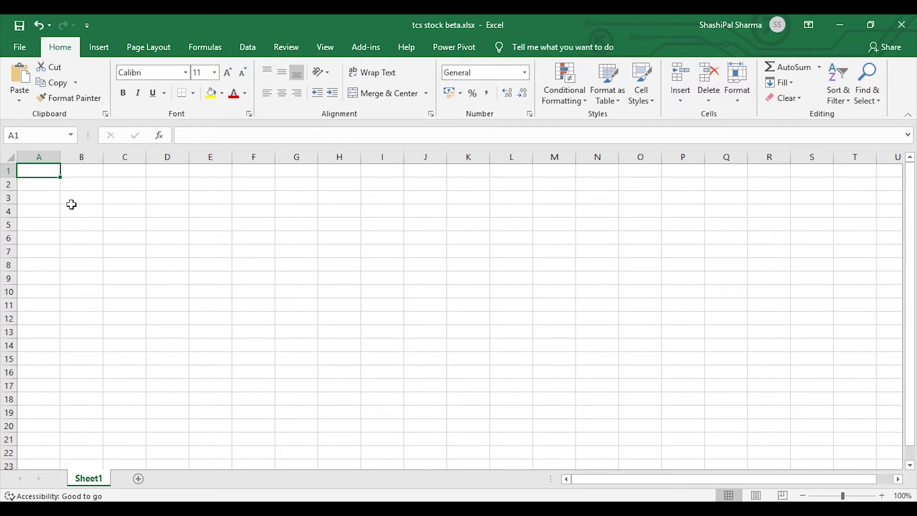
pyautogui.write('Date')
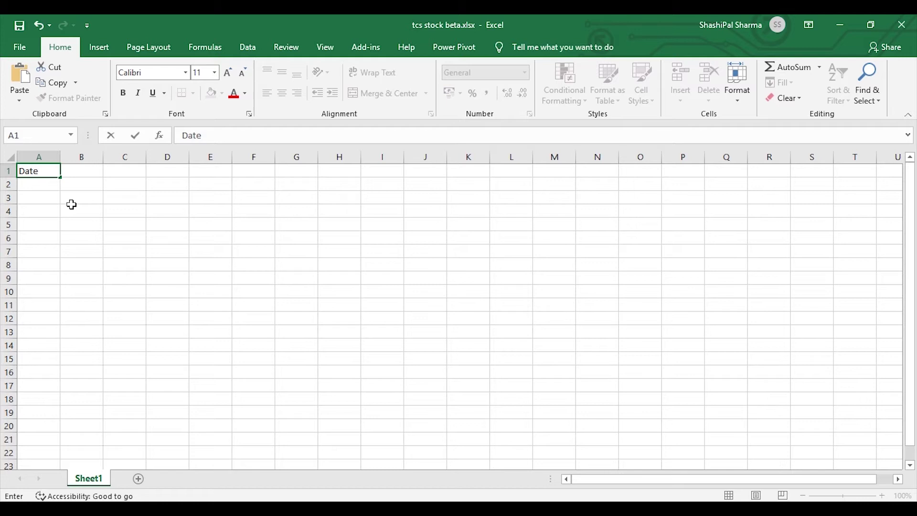
pyautogui.click(92, 172)
pyautogui.write('tcs closing pric')
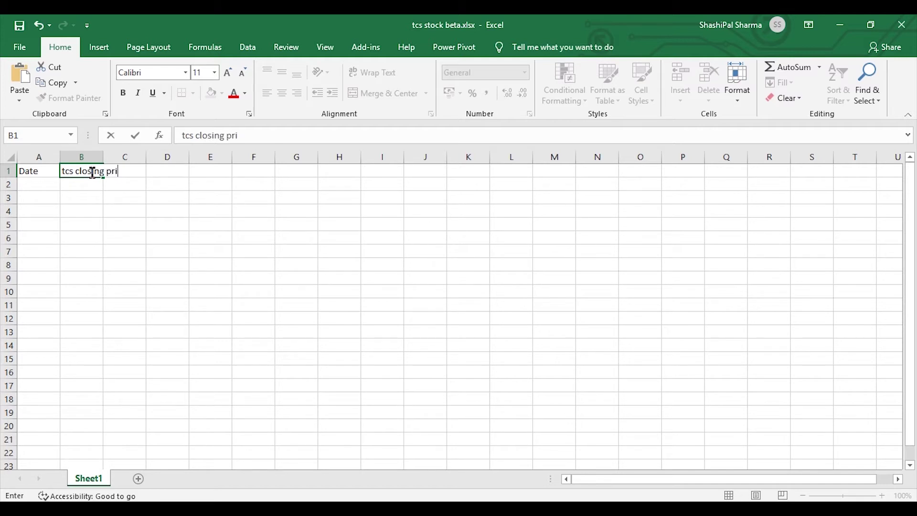
pyautogui.press('BackSpace')
pyautogui.write('ce')
pyautogui.click(185, 182)
pyautogui.click(220, 173)
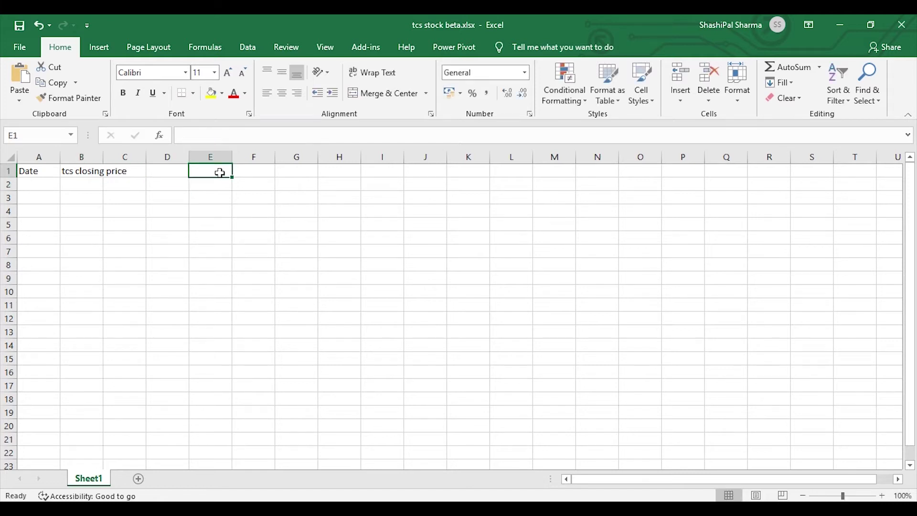
# Enter the header "nifty 50 closing price" in E1 and widen column A
pyautogui.write('nifty 50 closing pric')
pyautogui.press('BackSpace')
pyautogui.write('ce')
pyautogui.click(210, 238)
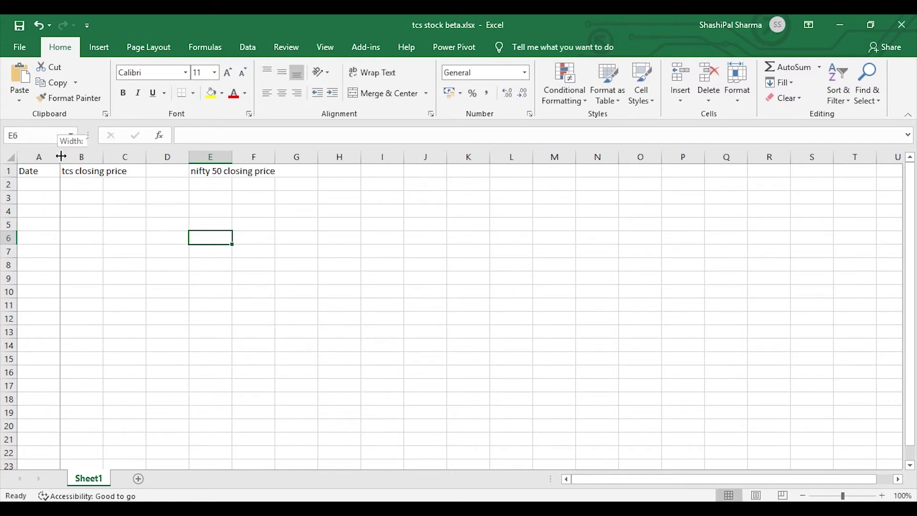
pyautogui.moveTo(60, 157); pyautogui.dragTo(72, 157)
# Copy the dates in A2:A123 of TCS.NS.csv and paste them into tcs stock beta.xlsx starting at A2
pyautogui.hotkey('alt', 'Tab')
pyautogui.hotkey('ctrl', 'shift', 'Down')
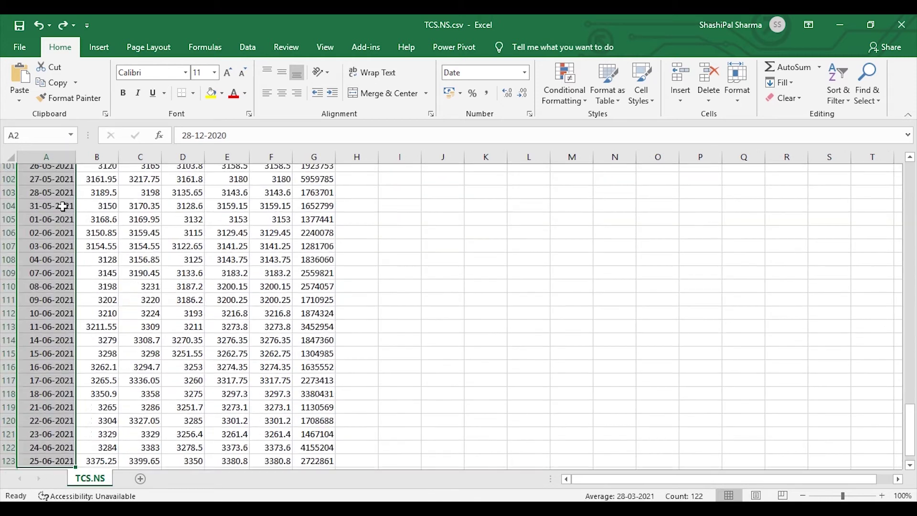
pyautogui.hotkey('ctrl', 'c')
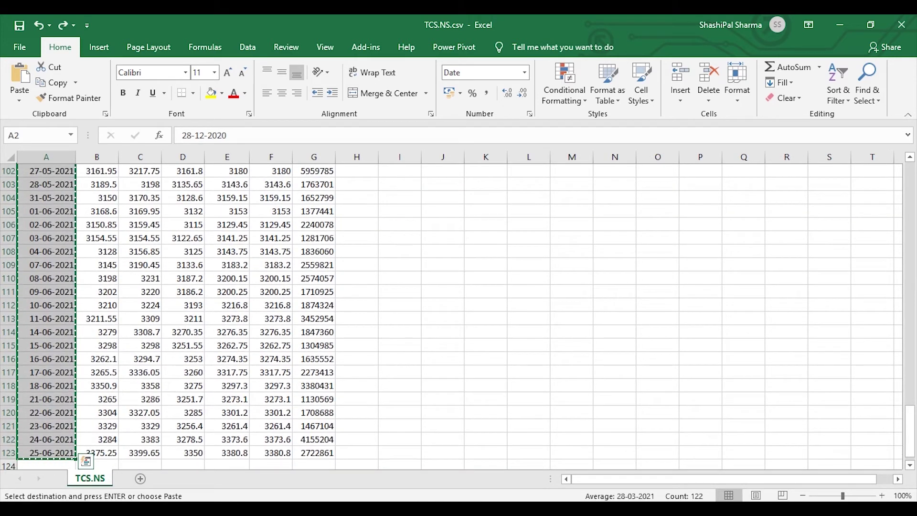
pyautogui.moveTo(609, 509)
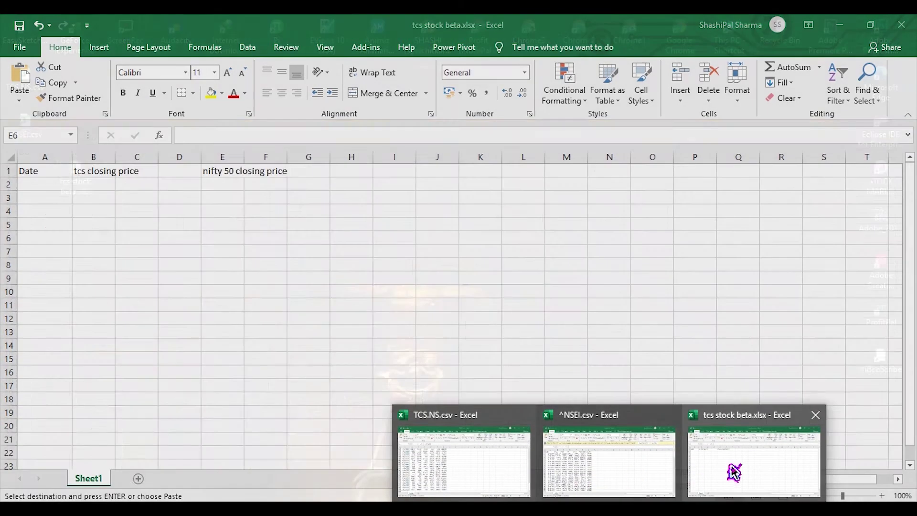
pyautogui.click(727, 473)
pyautogui.click(49, 184)
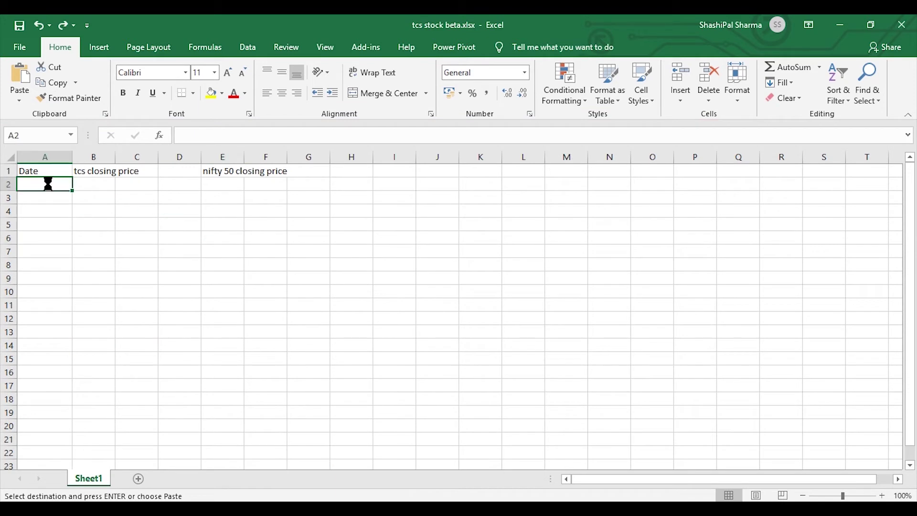
pyautogui.hotkey('ctrl', 'v')
pyautogui.click(117, 271)
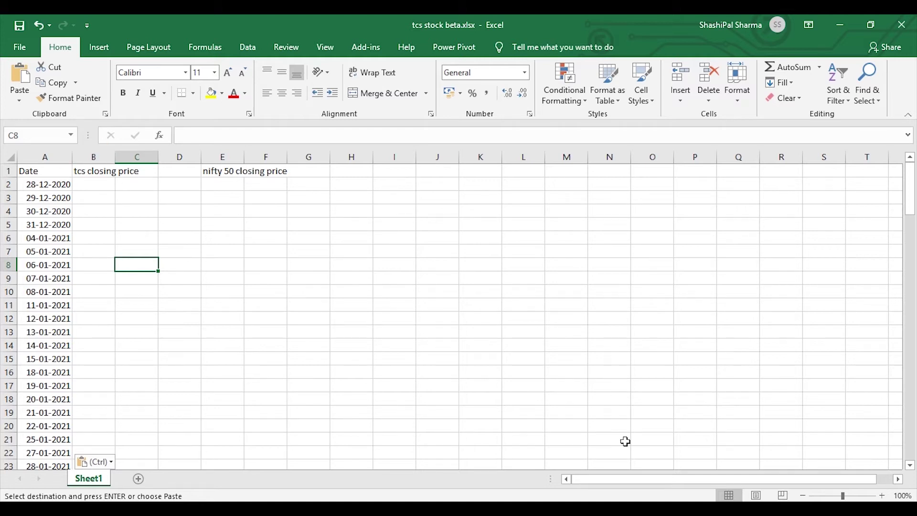
# Switch back to TCS.NS.csv and copy the whole Close column, E1:E123, including its header
pyautogui.click(608, 510)
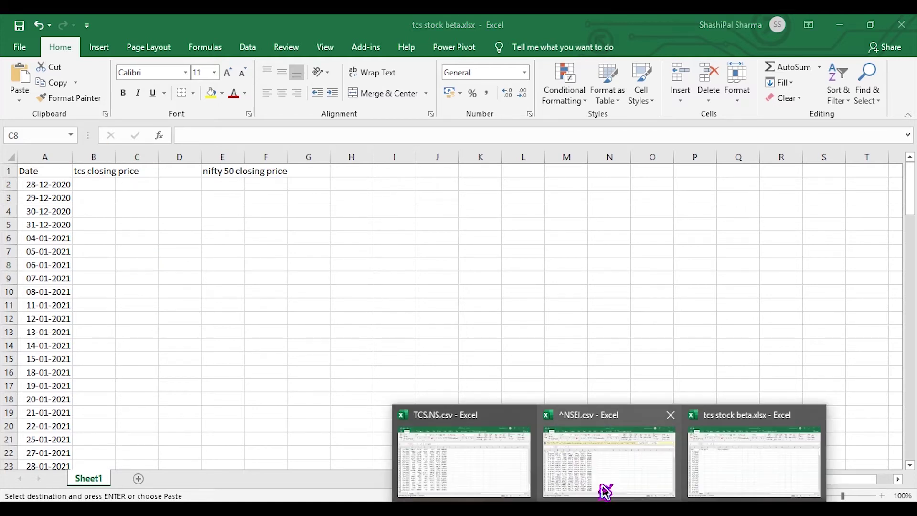
pyautogui.click(485, 470)
pyautogui.scroll(12, 334, 310)
pyautogui.moveTo(909, 317); pyautogui.dragTo(910, 189)
pyautogui.click(399, 278)
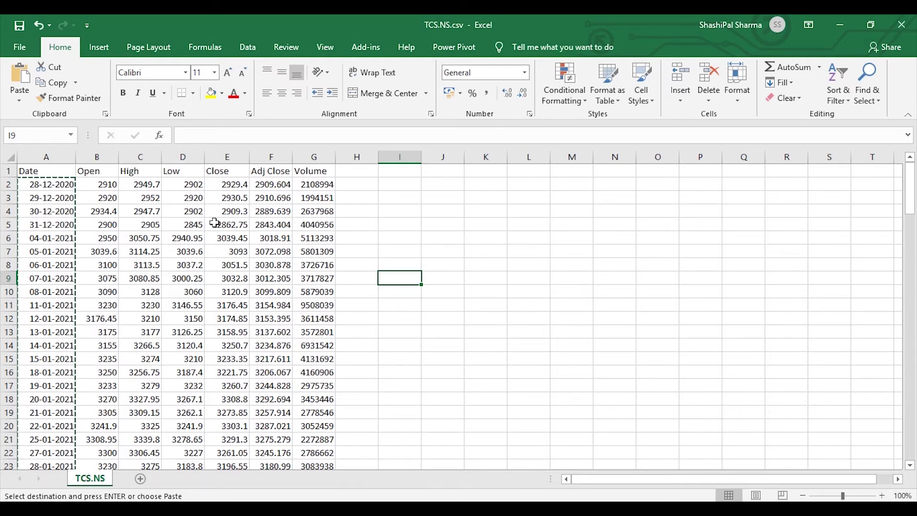
pyautogui.click(217, 172)
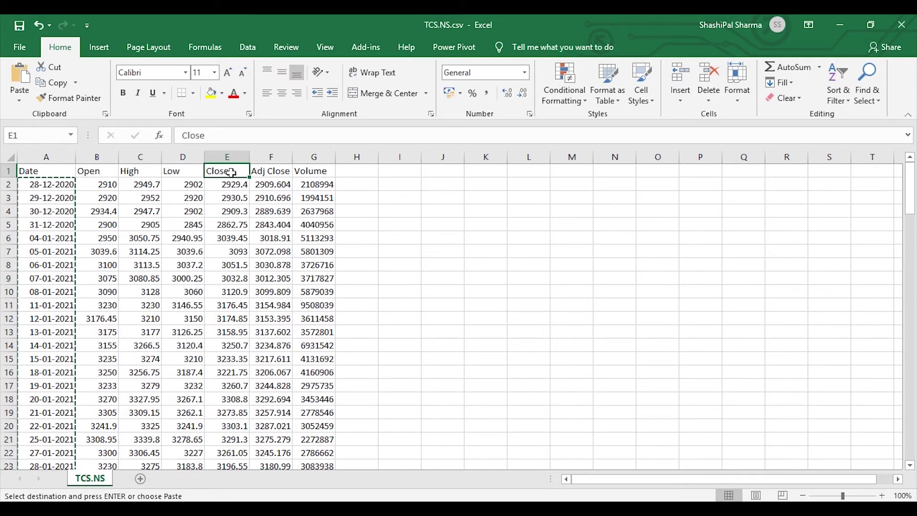
pyautogui.hotkey('ctrl', 'shift', 'Down')
pyautogui.hotkey('ctrl', 'c')
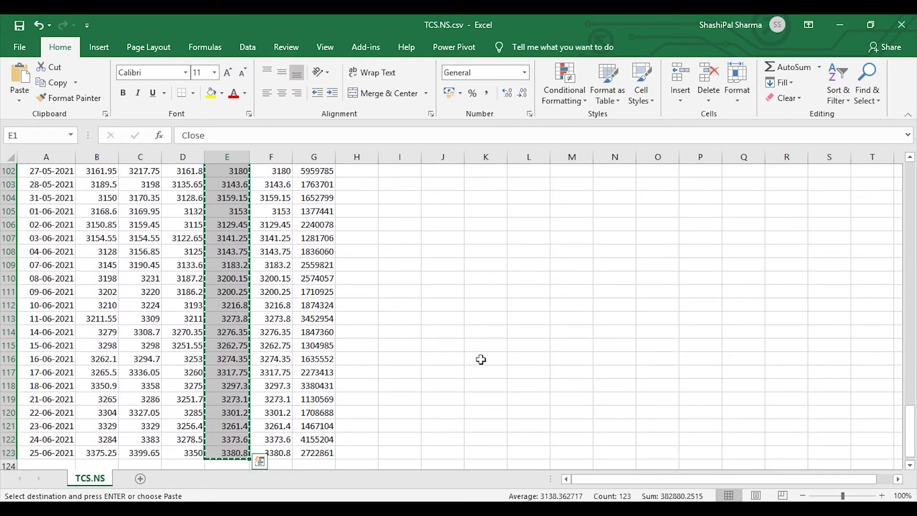
# Paste the copied TCS closing prices into column B of tcs stock beta.xlsx, with the header "TCs Close Price" in B1
pyautogui.click(608, 508)
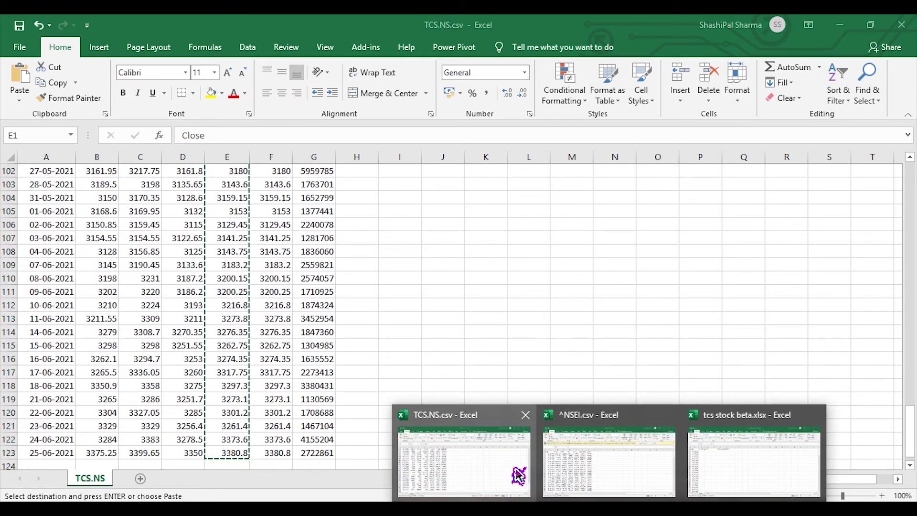
pyautogui.click(783, 478)
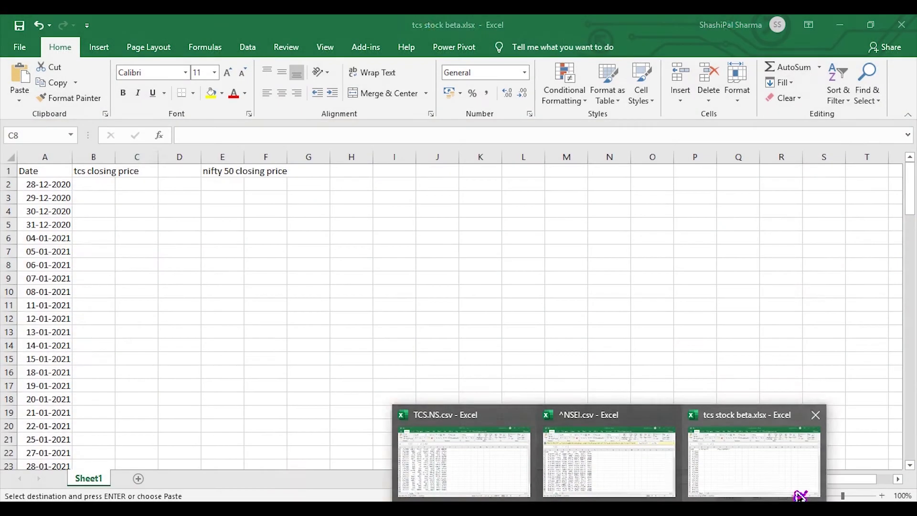
pyautogui.click(102, 182)
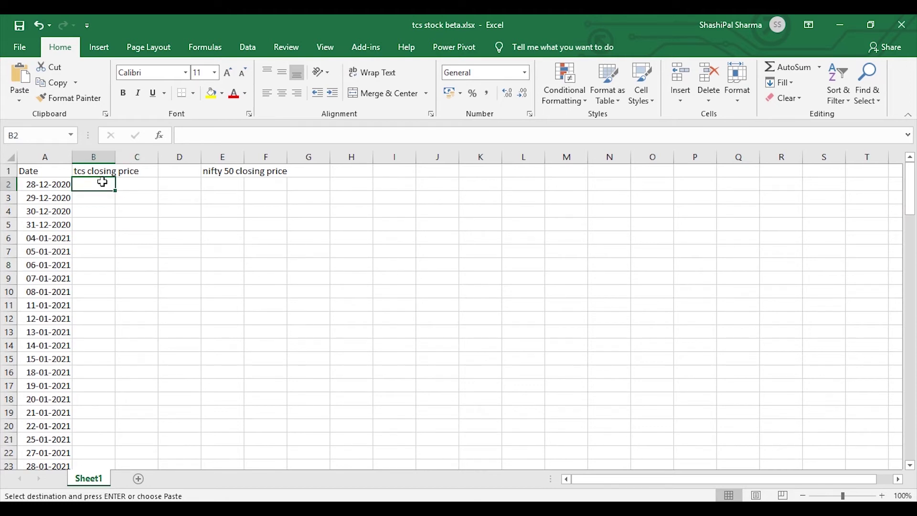
pyautogui.press('Return')
pyautogui.click(168, 263)
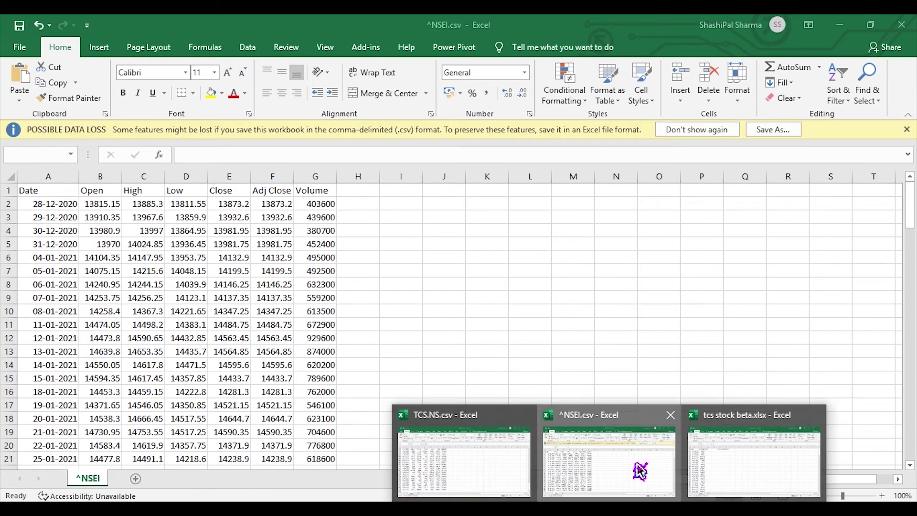
# Switch to ^NSEI.csv and copy the whole Close column, E1:E123, including its header
pyautogui.click(640, 474)
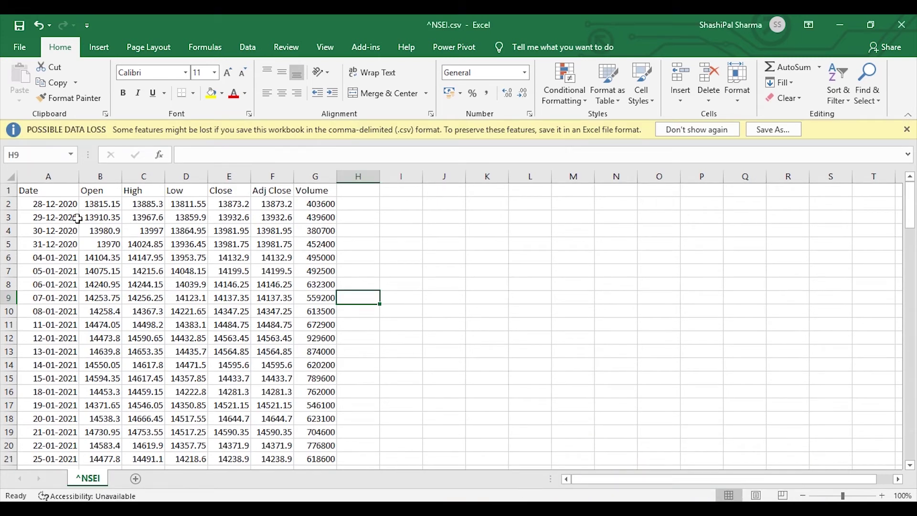
pyautogui.click(229, 177)
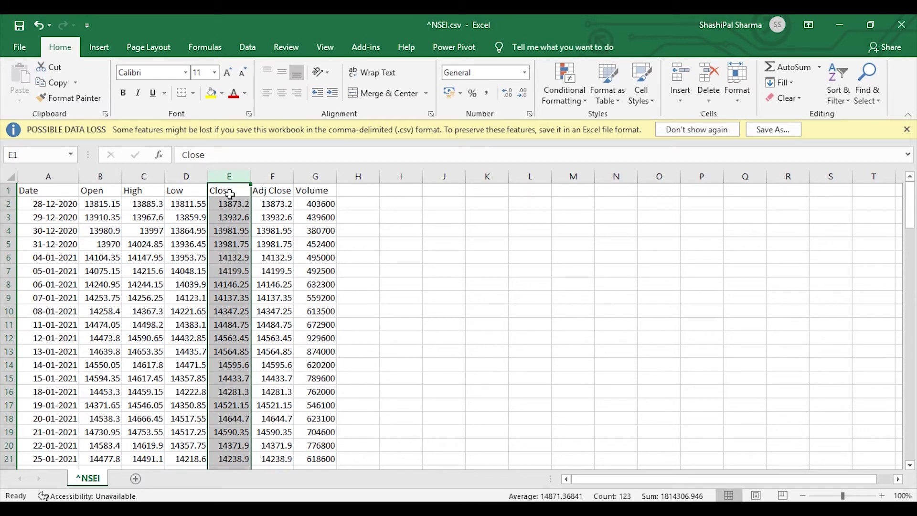
pyautogui.click(229, 193)
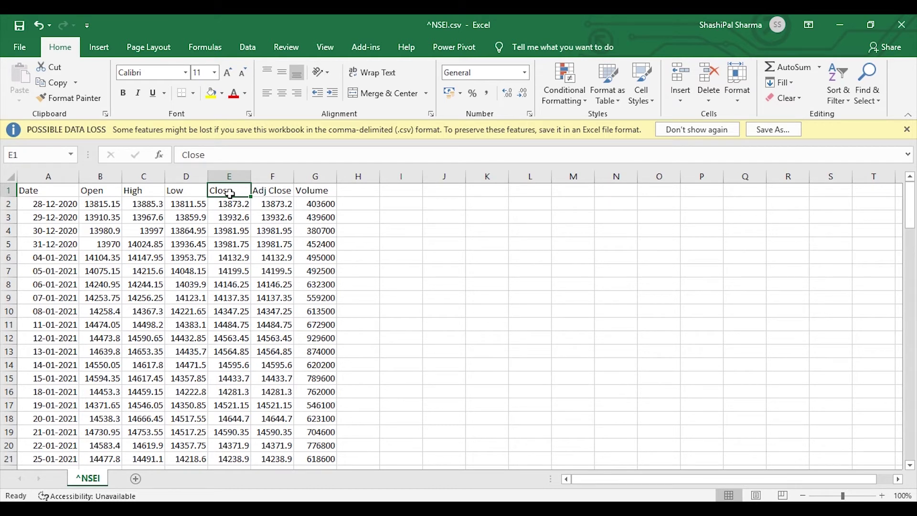
pyautogui.hotkey('ctrl', 'shift', 'Down')
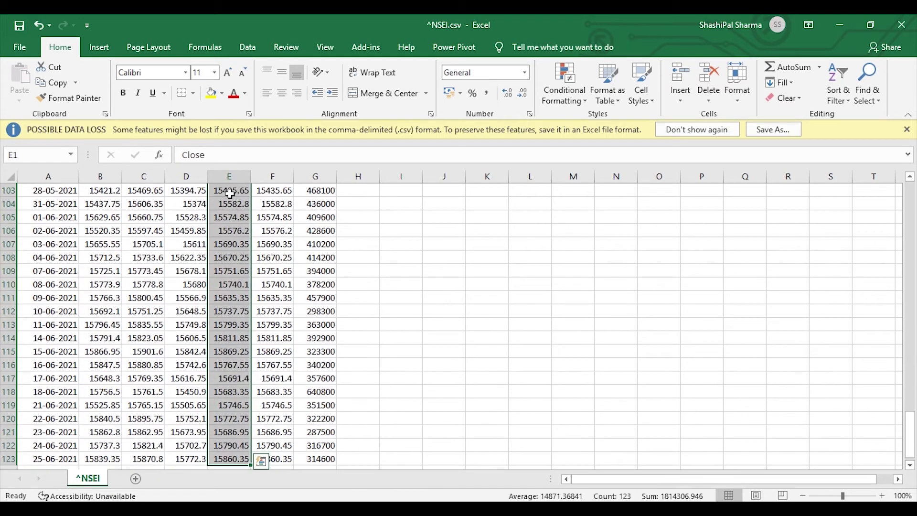
pyautogui.hotkey('ctrl', 'c')
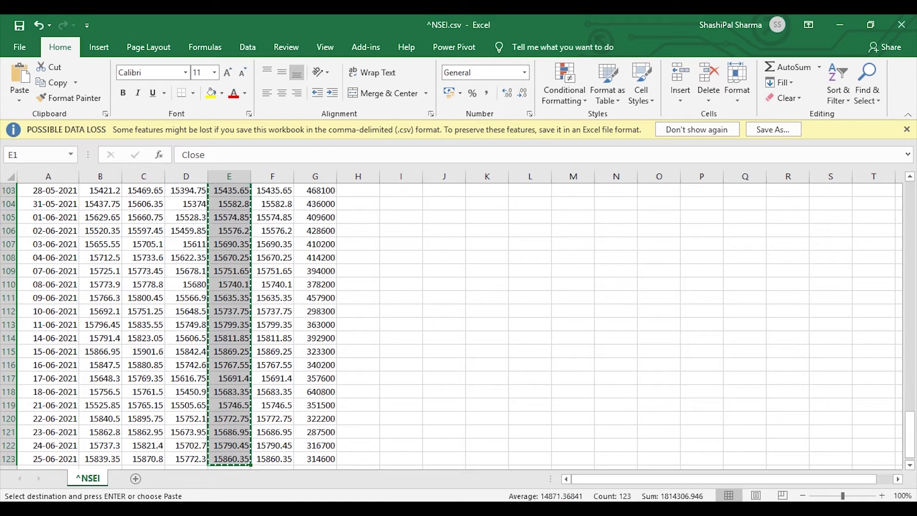
# Return to tcs stock beta.xlsx and paste the copied NIFTY closing prices into column E starting at E1
pyautogui.click(502, 477)
pyautogui.scroll(7, 477, 429)
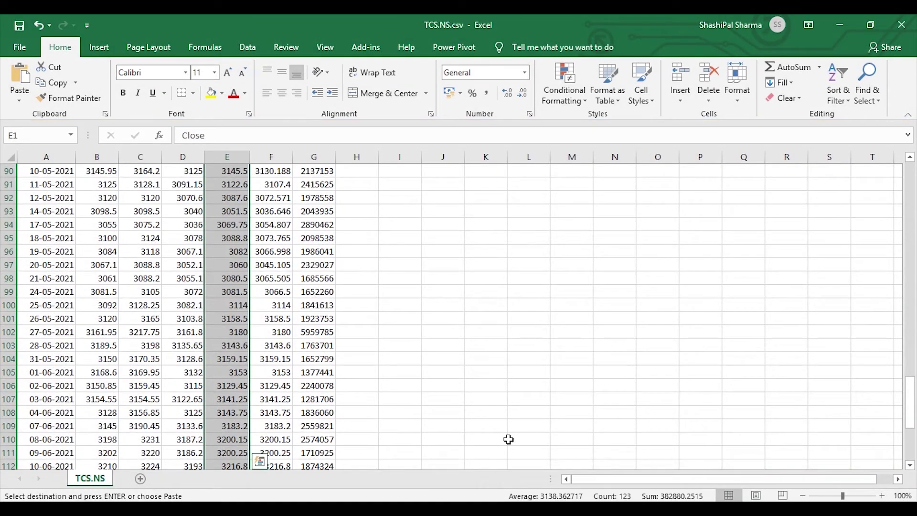
pyautogui.click(748, 449)
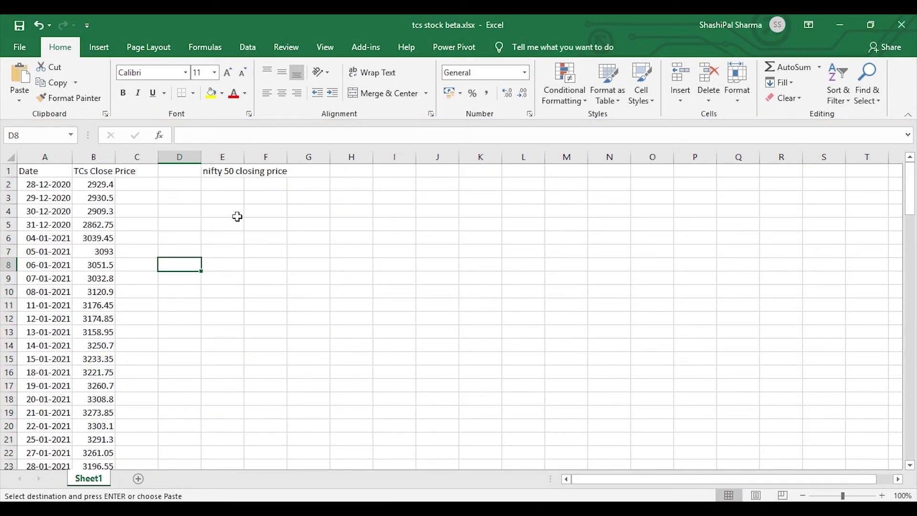
pyautogui.click(232, 185)
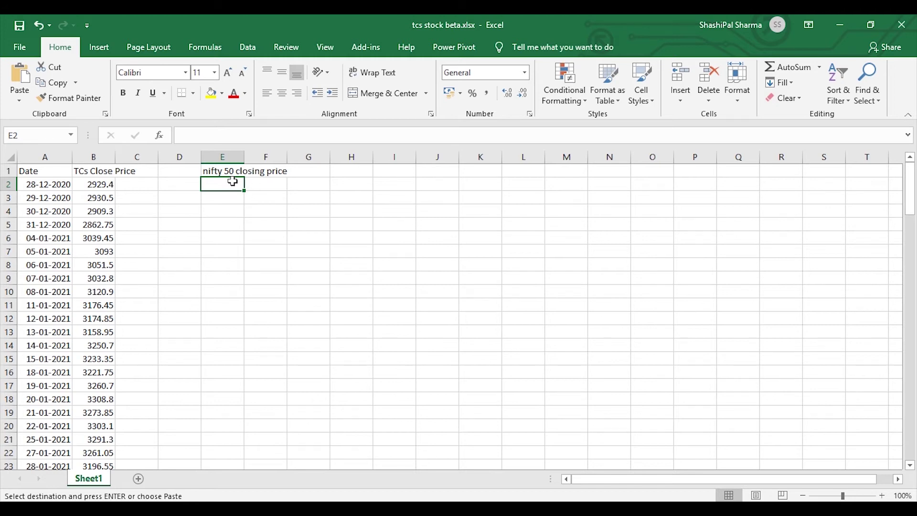
pyautogui.click(226, 170)
pyautogui.hotkey('ctrl', 'v')
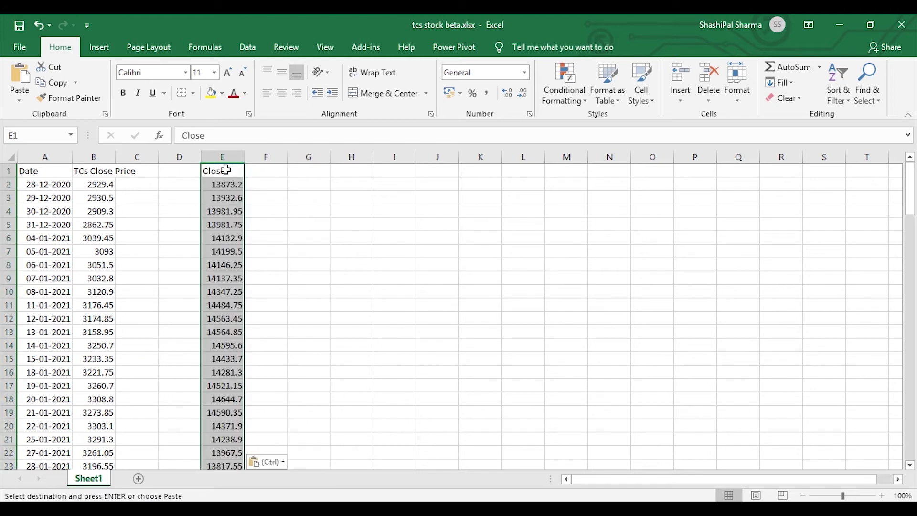
# Edit the header in E1 to read "nifty Close price"
pyautogui.doubleClick(210, 171)
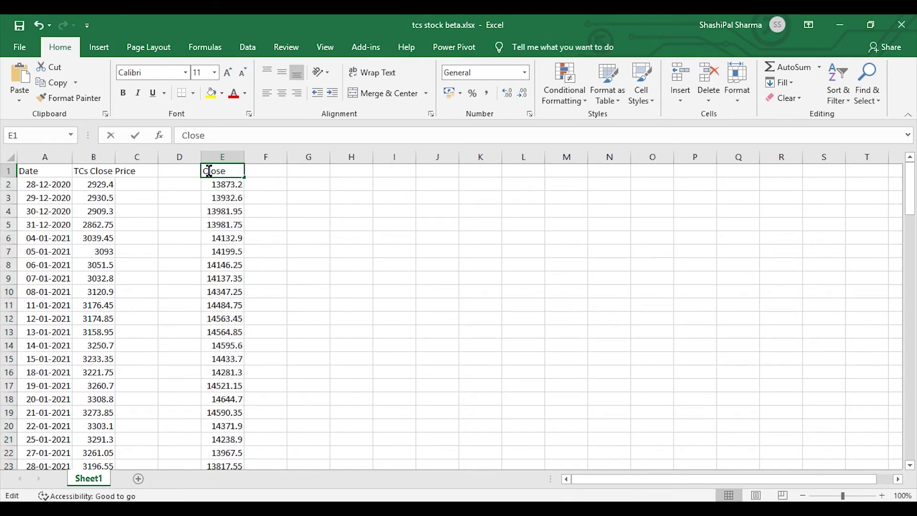
pyautogui.write('nifty')
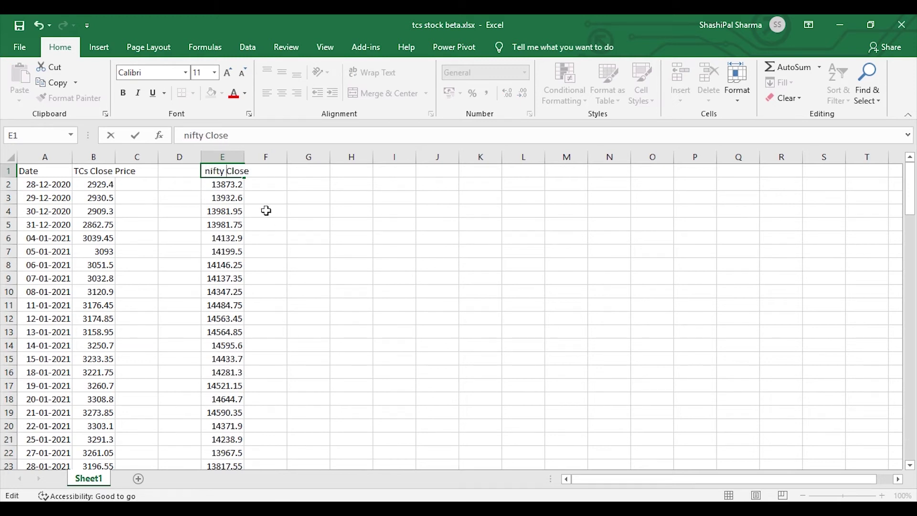
pyautogui.click(254, 170)
pyautogui.write('price')
pyautogui.click(300, 264)
# Enter the header "daily return" in D1 and widen column D to fit it
pyautogui.click(179, 197)
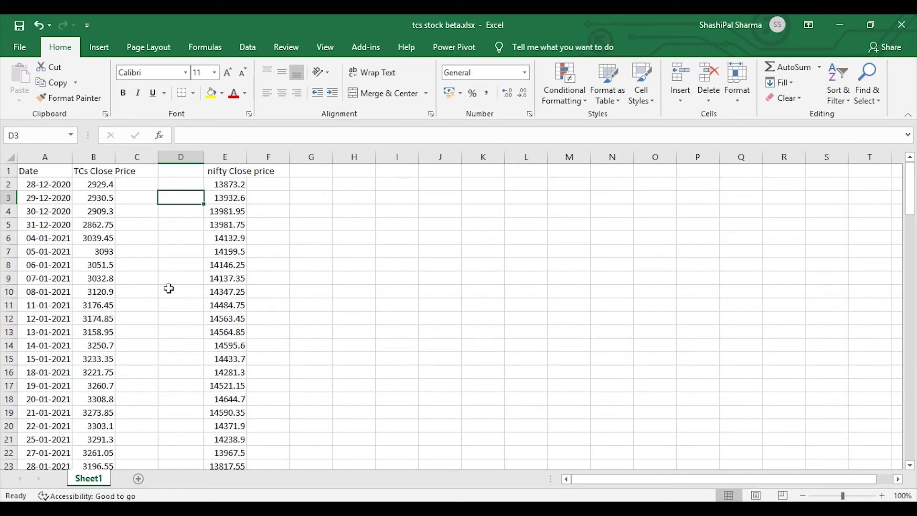
pyautogui.click(167, 172)
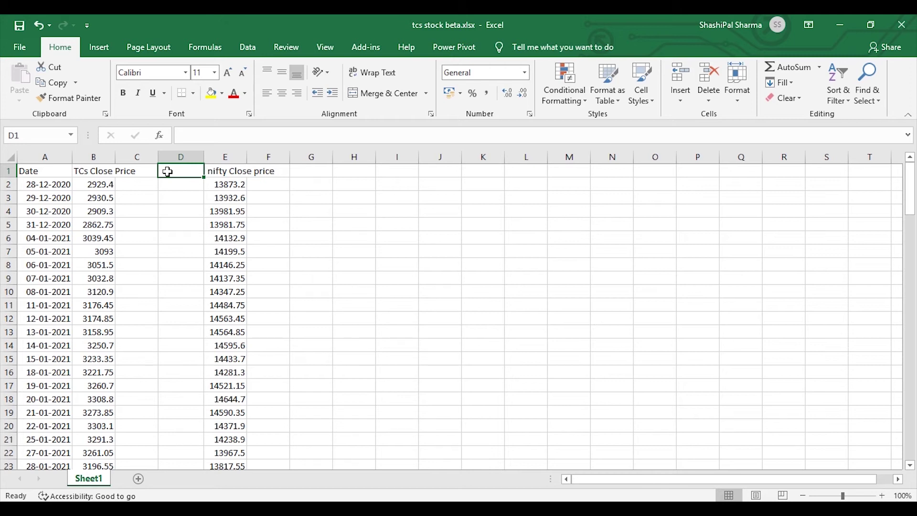
pyautogui.write('da')
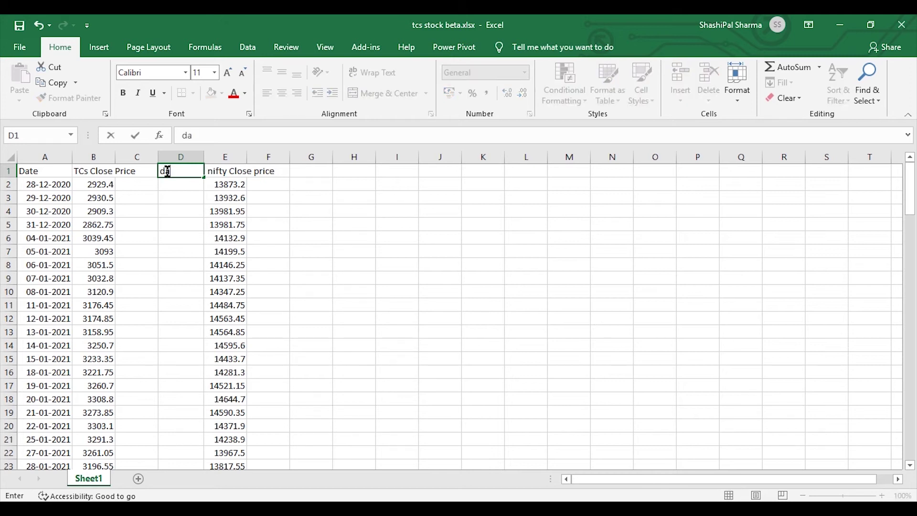
pyautogui.write('ily return')
pyautogui.click(336, 249)
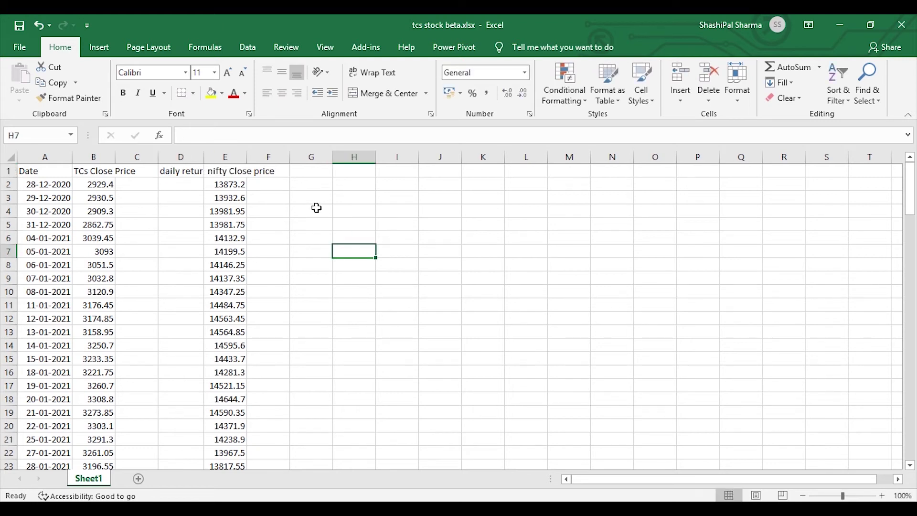
pyautogui.moveTo(204, 160); pyautogui.dragTo(218, 160)
# Enter the header "daily return" in G1 for the NIFTY prices
pyautogui.click(318, 172)
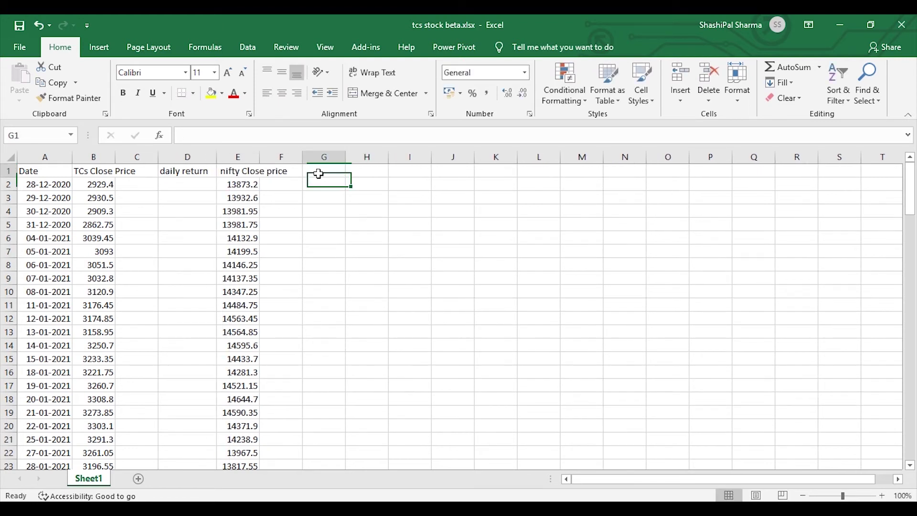
pyautogui.write('dail ')
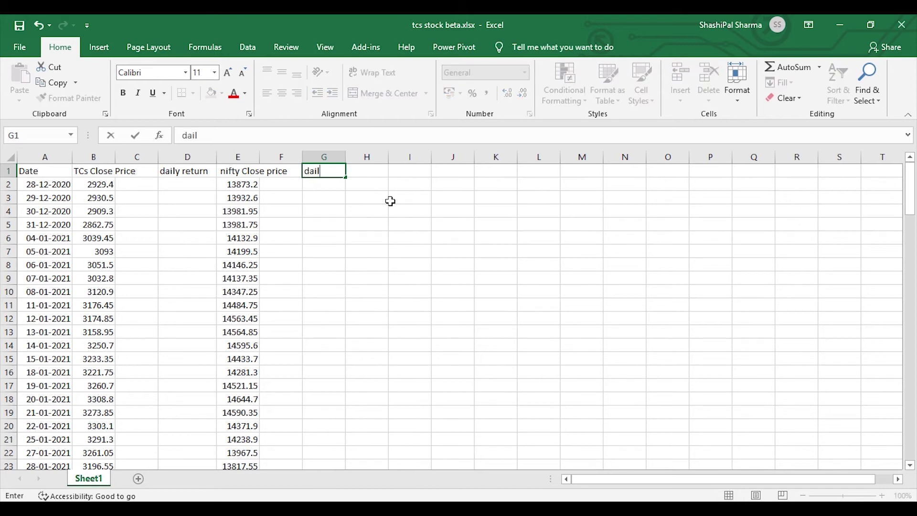
pyautogui.write('=')
pyautogui.press('BackSpace')
pyautogui.press('BackSpace')
pyautogui.write('y return')
pyautogui.click(377, 213)
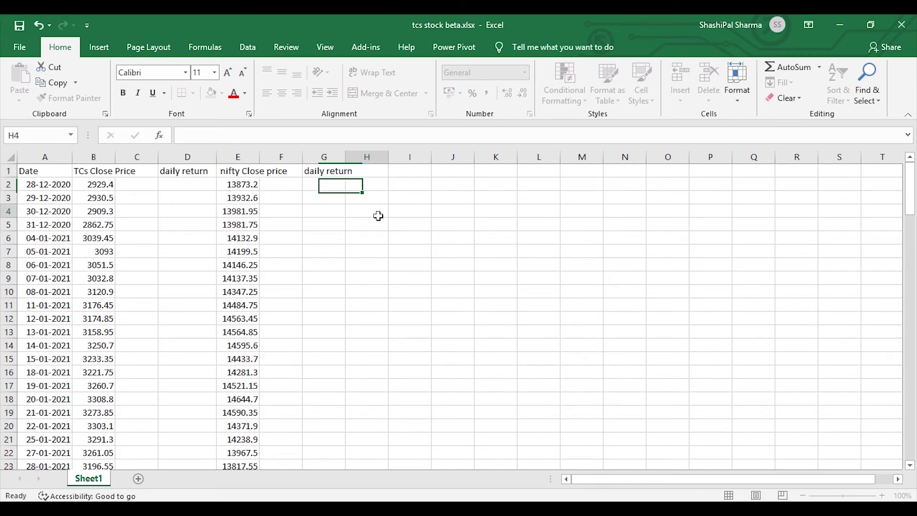
# Enter the TCS daily return formula =B3/B2-1 in cell D3
pyautogui.doubleClick(180, 197)
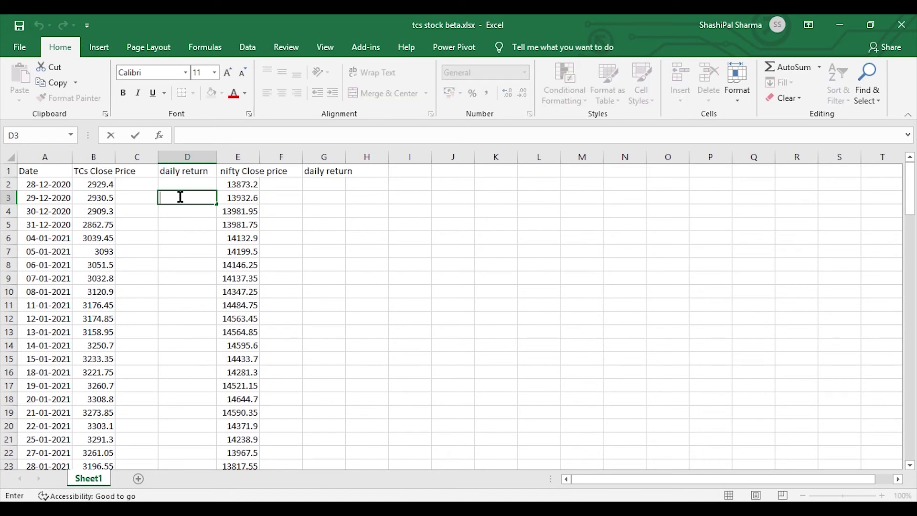
pyautogui.write('=')
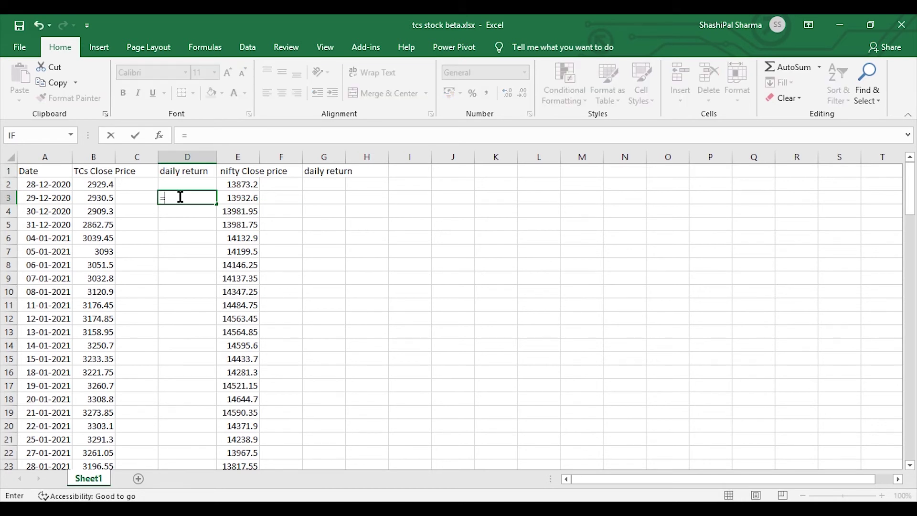
pyautogui.click(96, 200)
pyautogui.write('/')
pyautogui.click(101, 185)
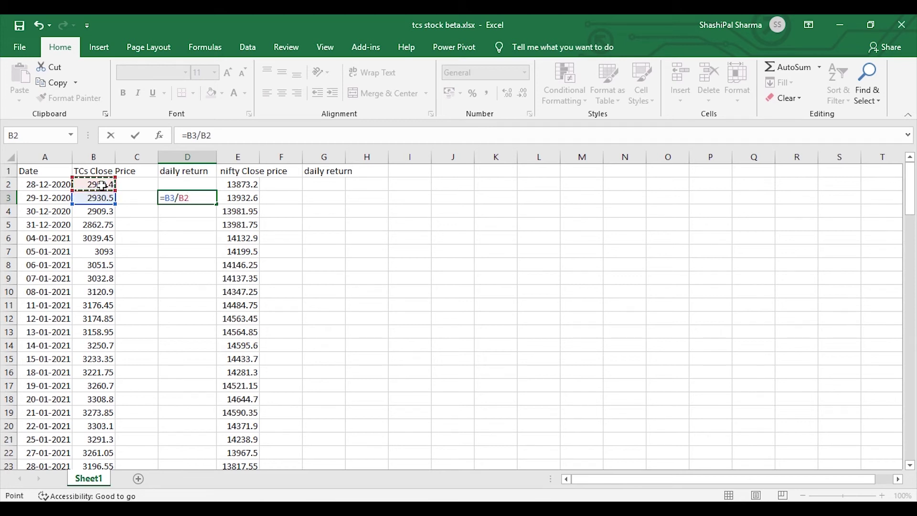
pyautogui.write('-1')
pyautogui.press('Return')
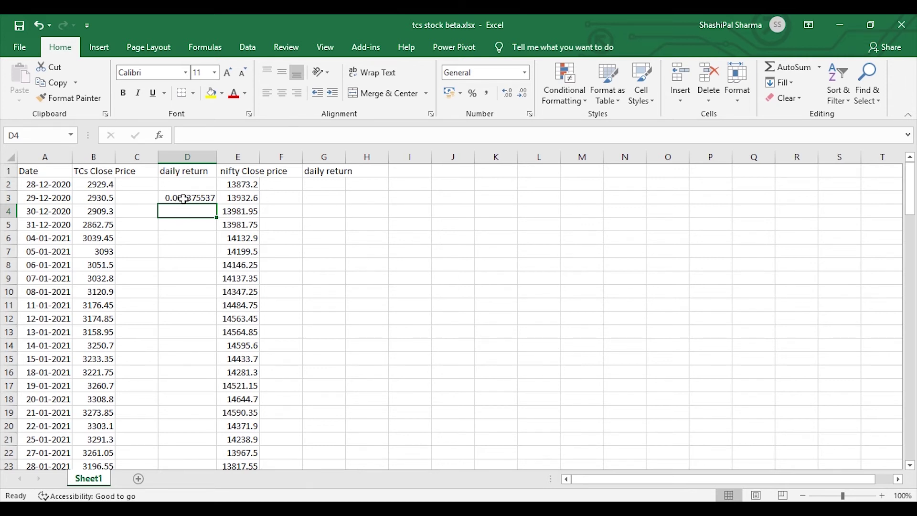
# Format column D as Percentage and fill the D3 return formula down to D123
pyautogui.click(187, 157)
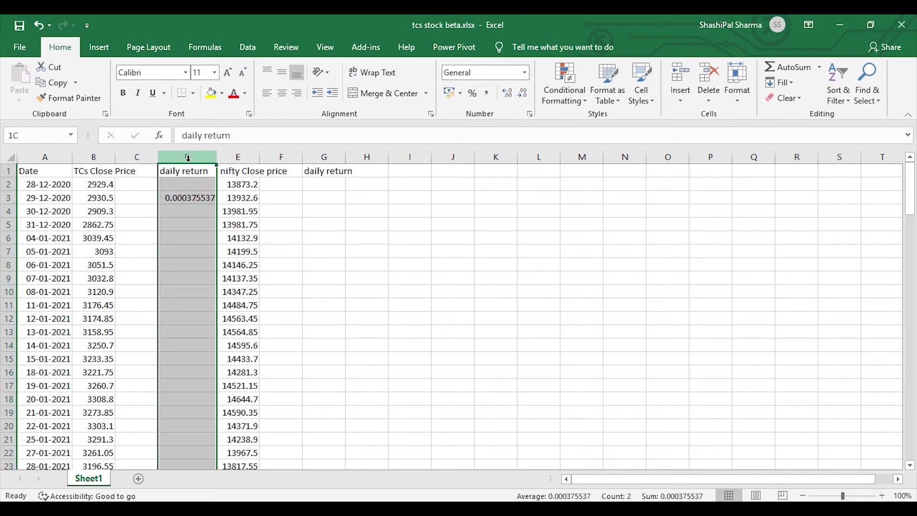
pyautogui.click(525, 73)
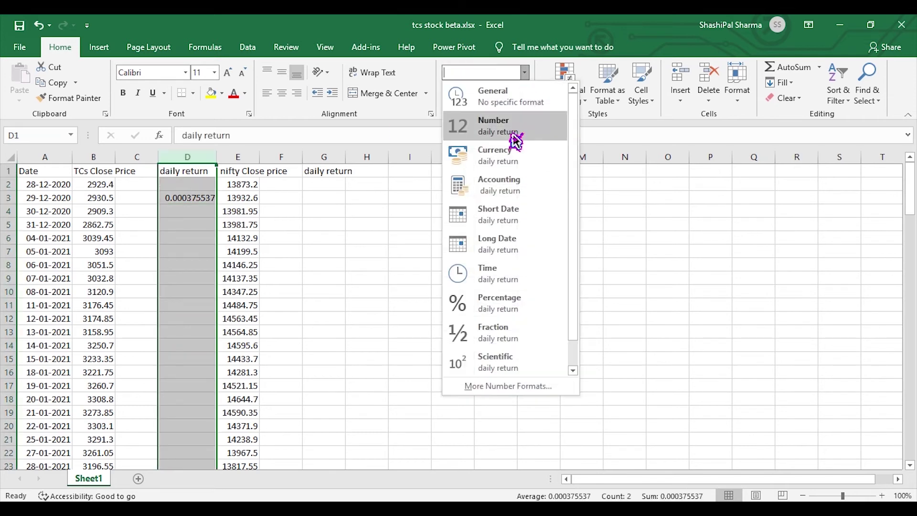
pyautogui.click(507, 311)
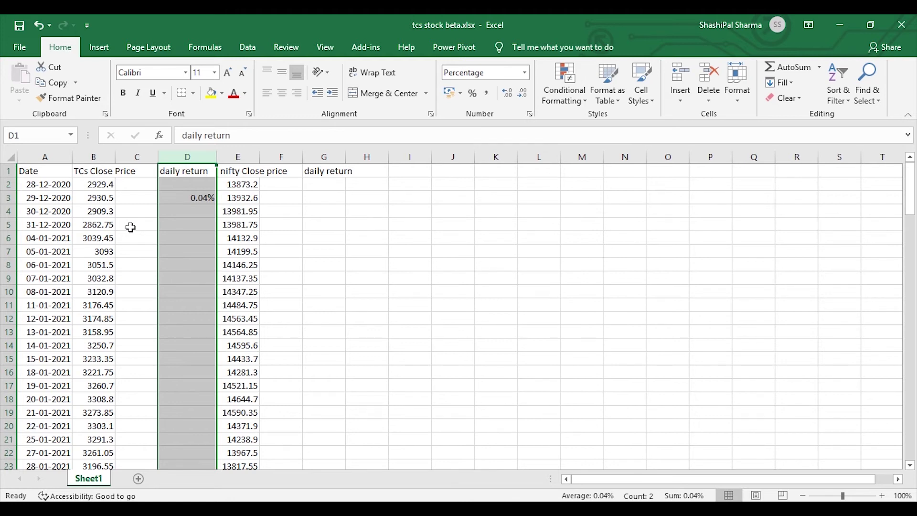
pyautogui.click(198, 198)
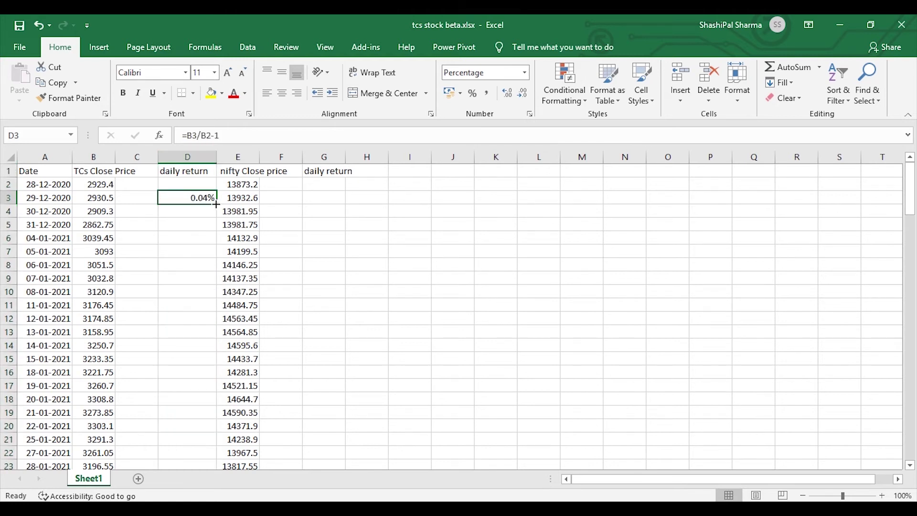
pyautogui.moveTo(216, 204); pyautogui.dragTo(173, 440)
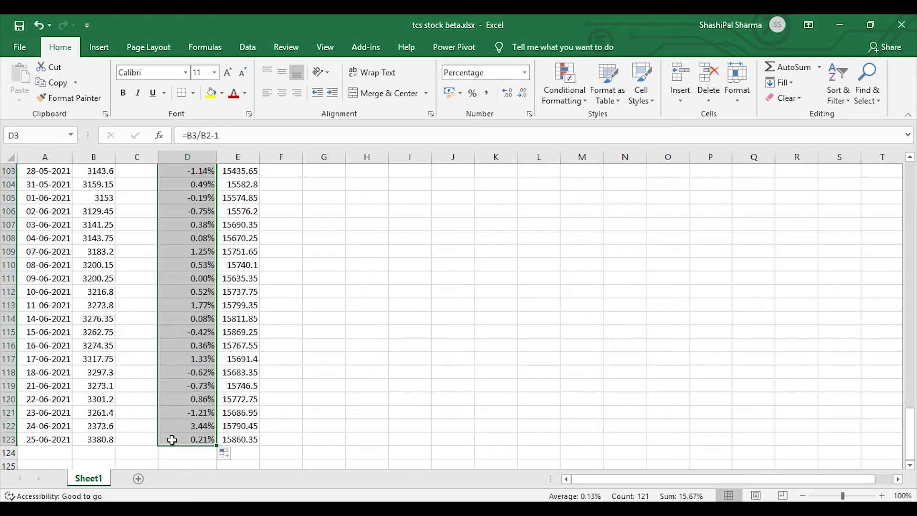
# Enter the NIFTY daily return formula =E3/E2-1 in cell G3
pyautogui.scroll(14, 311, 329)
pyautogui.scroll(20, 312, 330)
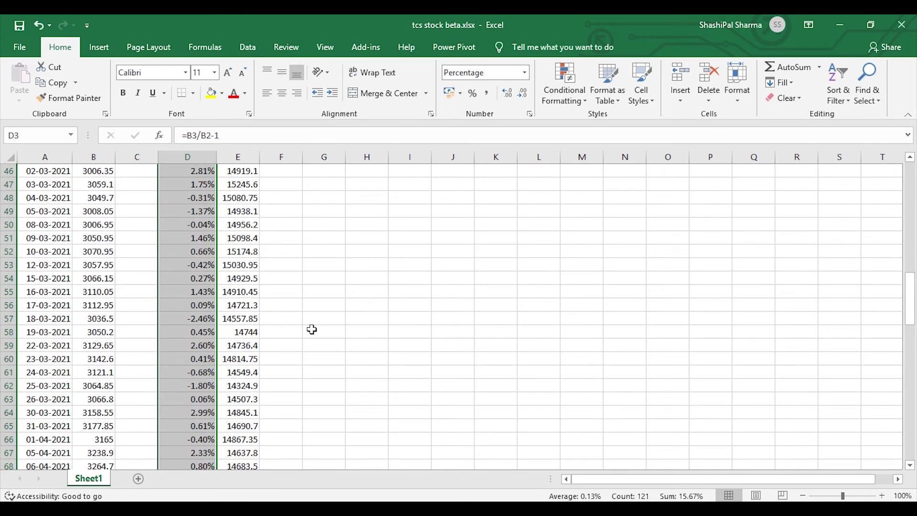
pyautogui.press('Right')
pyautogui.press('Right')
pyautogui.press('Right')
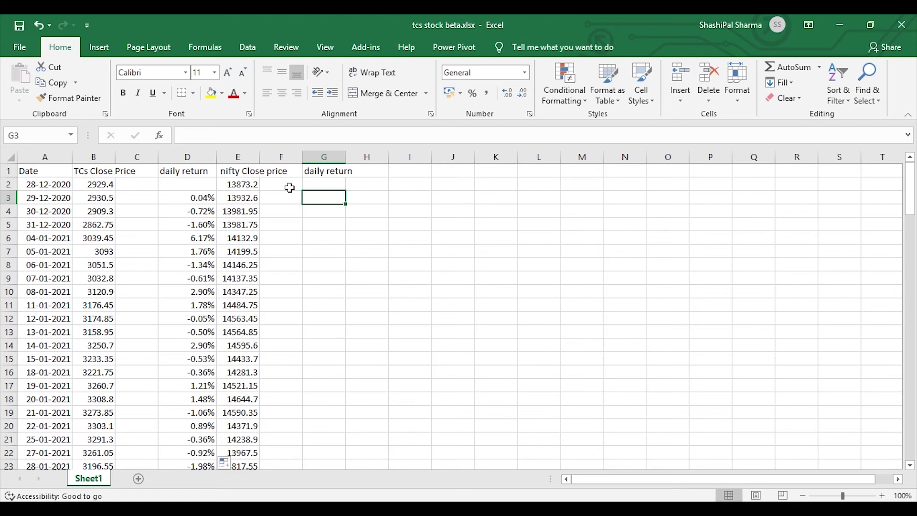
pyautogui.write('=')
pyautogui.click(236, 197)
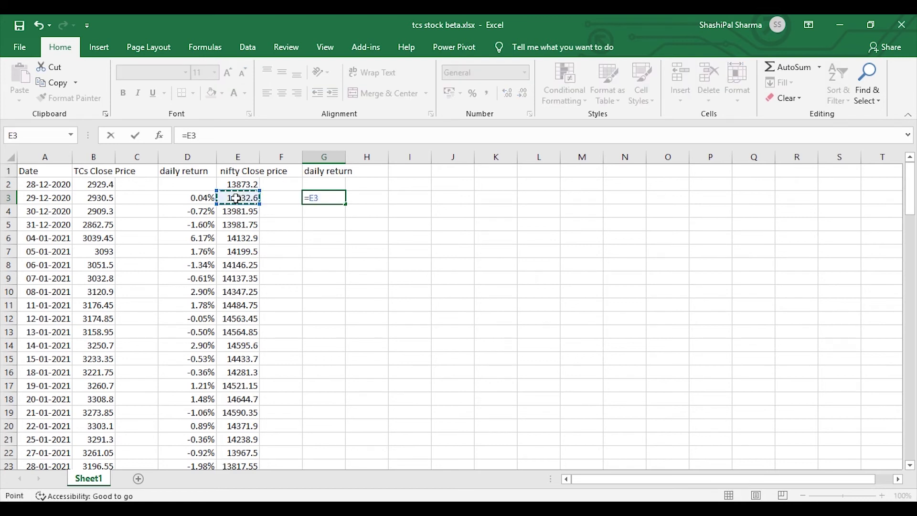
pyautogui.write('/')
pyautogui.click(239, 184)
pyautogui.write('-1')
pyautogui.press('Return')
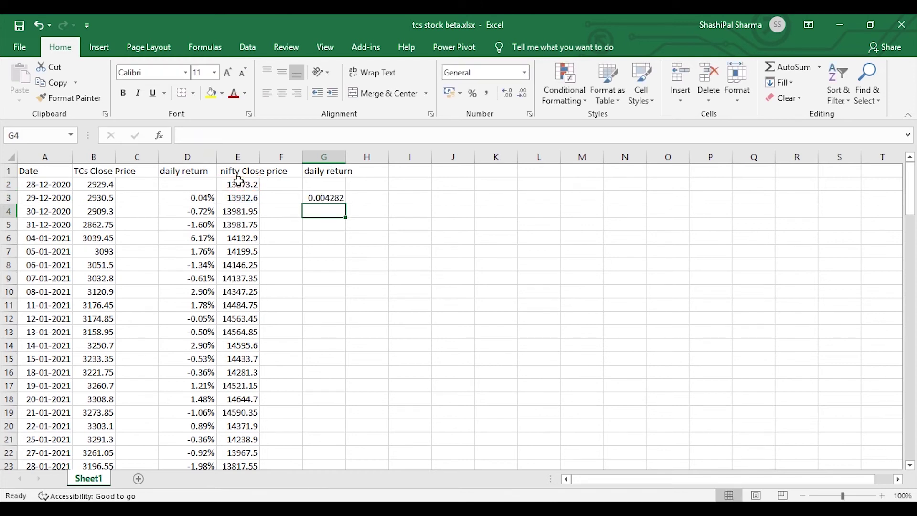
# Format column G as Percentage and fill the G3 return formula down to G123
pyautogui.click(333, 157)
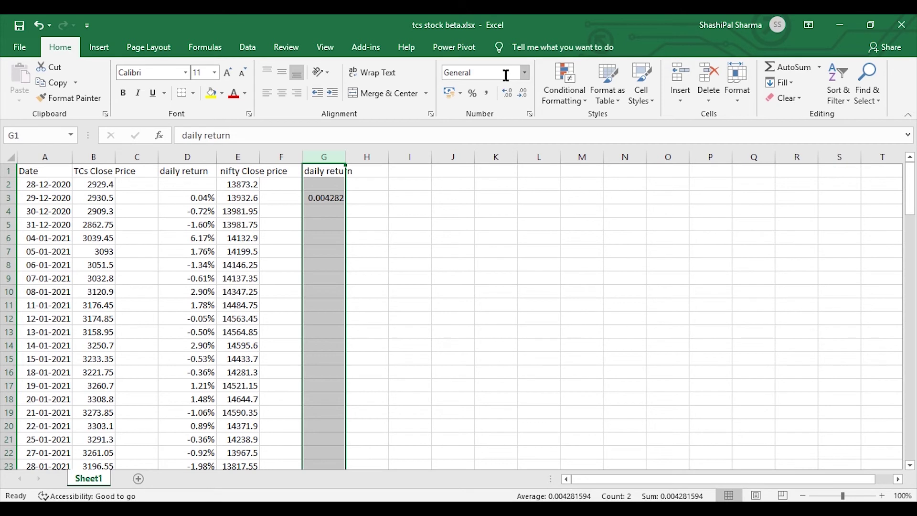
pyautogui.click(528, 73)
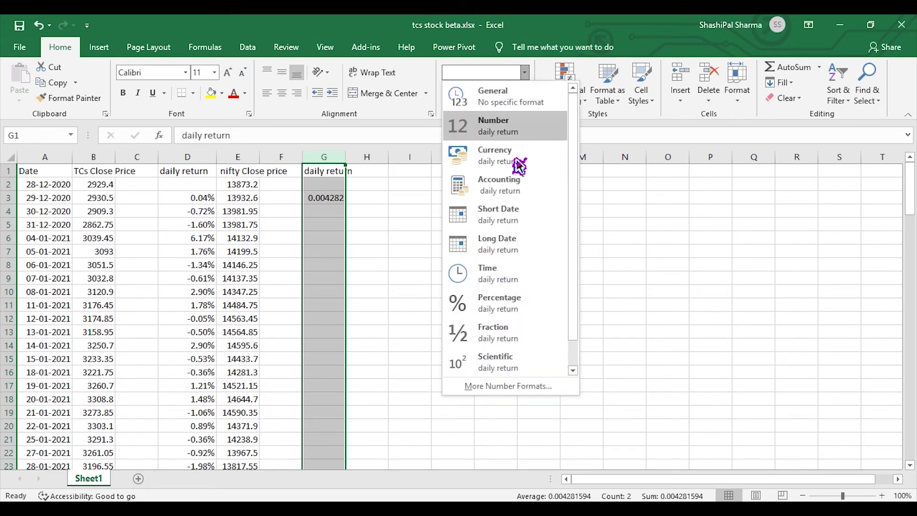
pyautogui.click(517, 311)
pyautogui.click(330, 199)
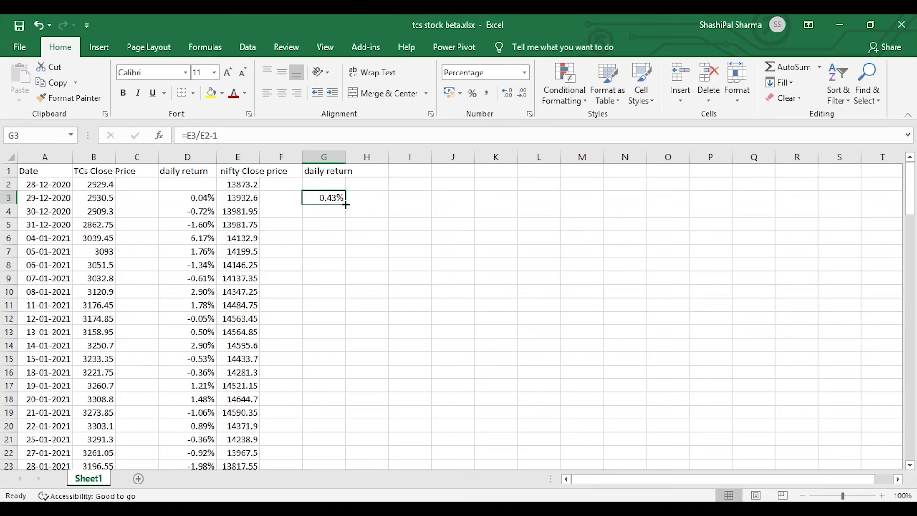
pyautogui.moveTo(346, 205); pyautogui.dragTo(348, 473)
pyautogui.click(417, 295)
# Enter the label "beta" in cell J5
pyautogui.scroll(20, 417, 298)
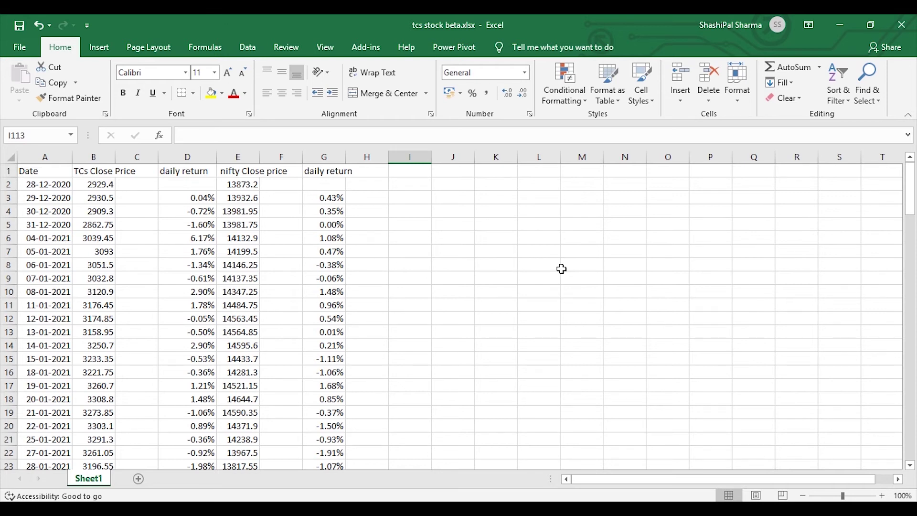
pyautogui.click(459, 226)
pyautogui.write('beta')
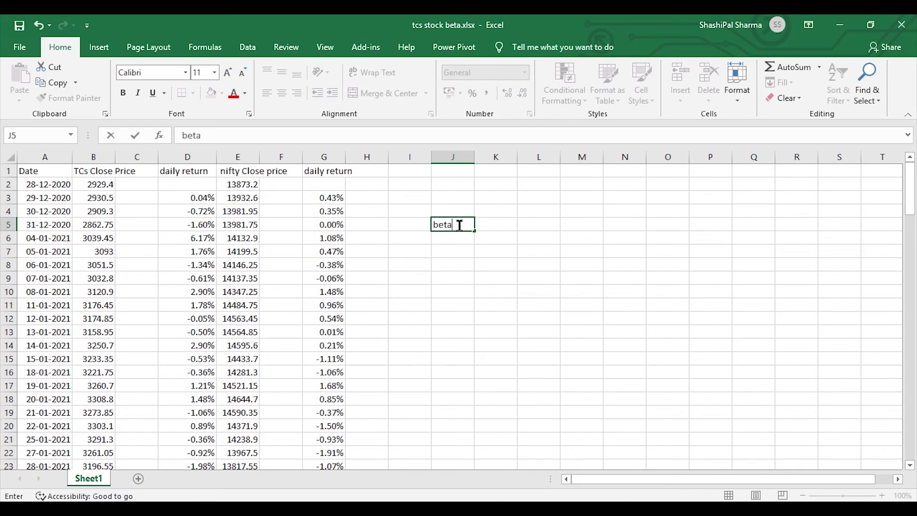
pyautogui.click(497, 264)
# Calculate beta in K5 with =slope(D3:D123,G3:G123), using TCS returns as known_ys and NIFTY returns as known_xs
pyautogui.click(499, 222)
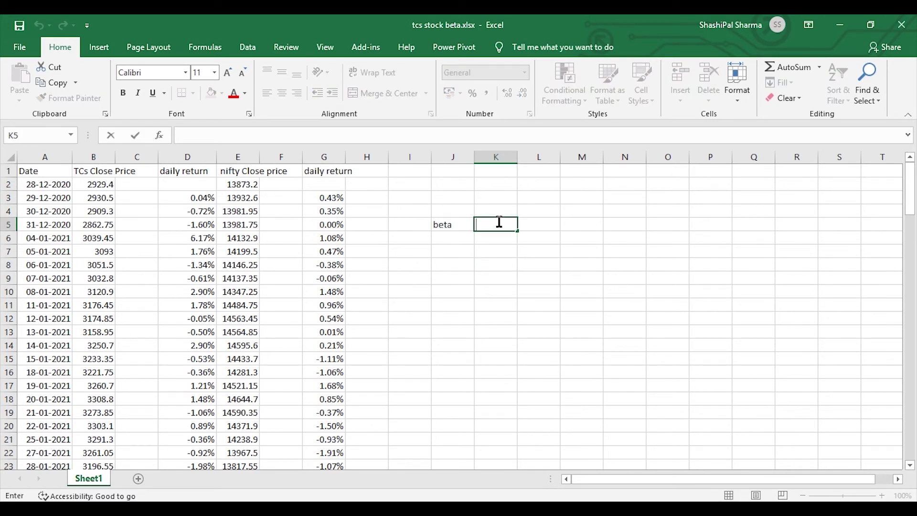
pyautogui.write('=')
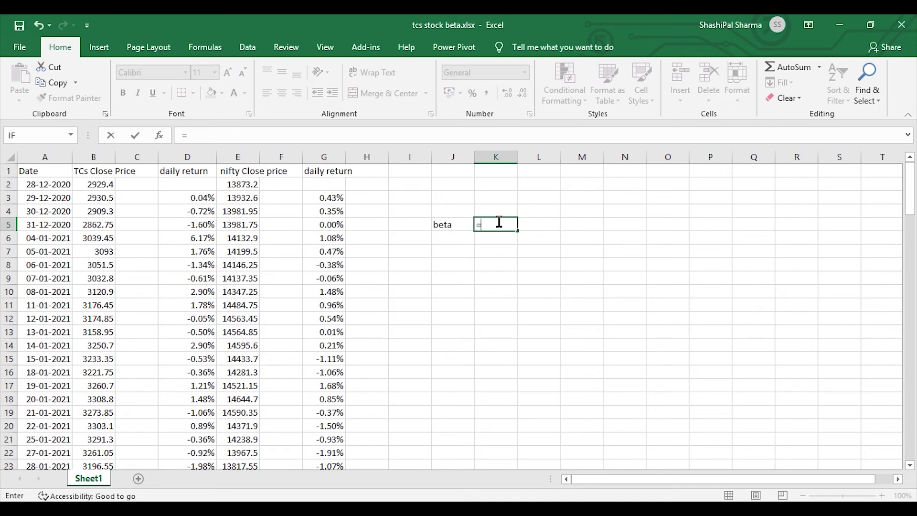
pyautogui.write('slope')
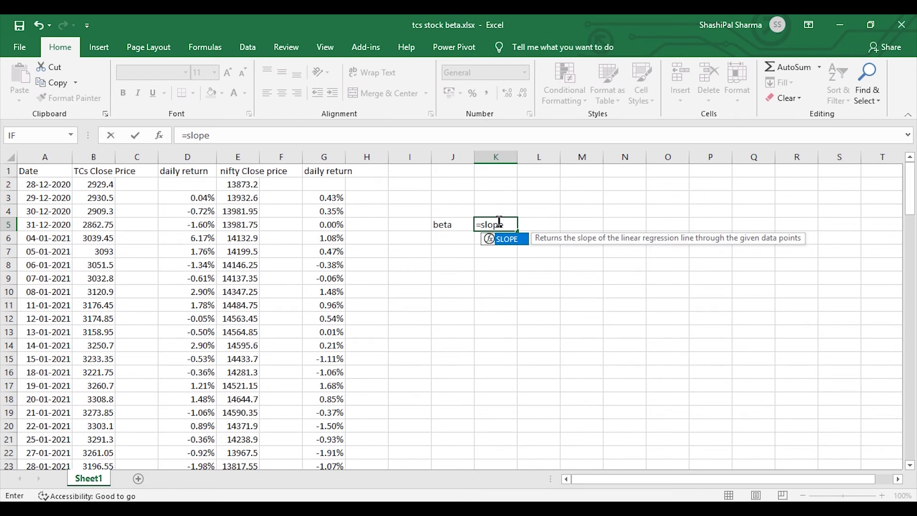
pyautogui.write('(')
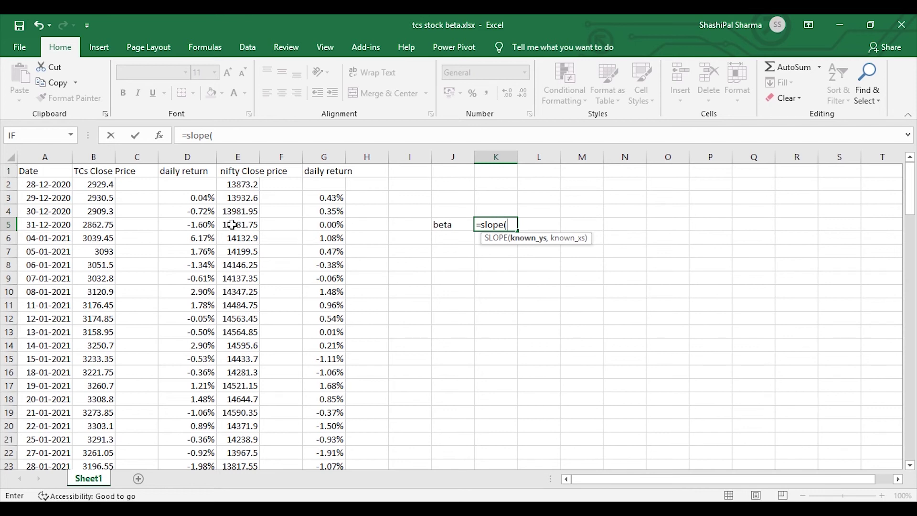
pyautogui.click(210, 197)
pyautogui.moveTo(213, 201); pyautogui.dragTo(194, 324)
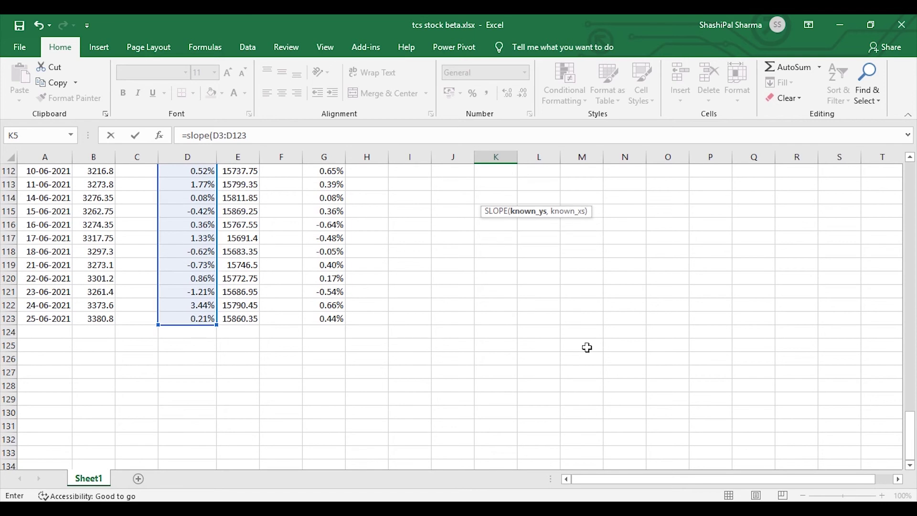
pyautogui.moveTo(910, 434); pyautogui.dragTo(902, 136)
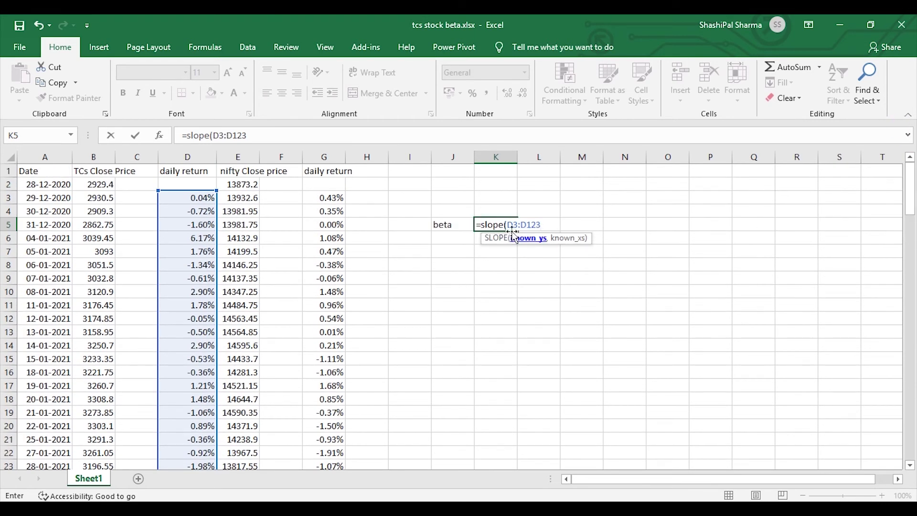
pyautogui.write(',')
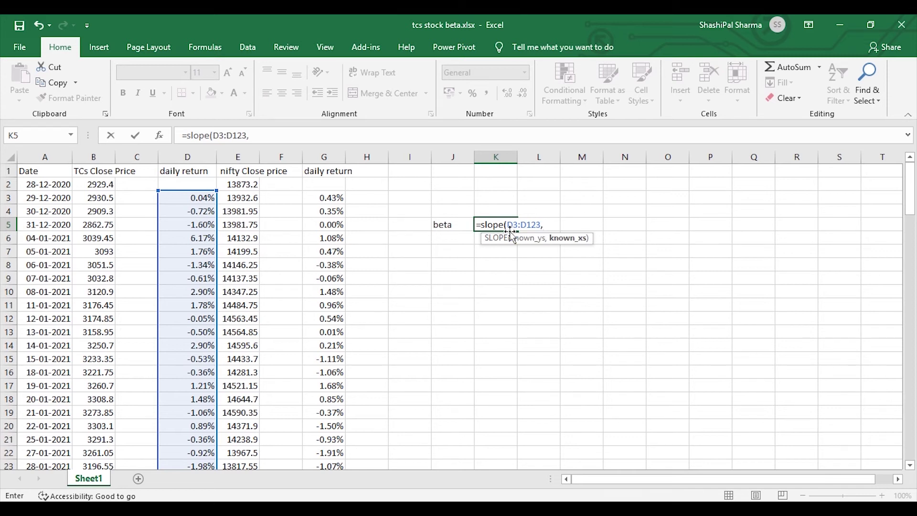
pyautogui.moveTo(323, 199); pyautogui.dragTo(317, 406)
pyautogui.moveTo(911, 438); pyautogui.dragTo(907, 61)
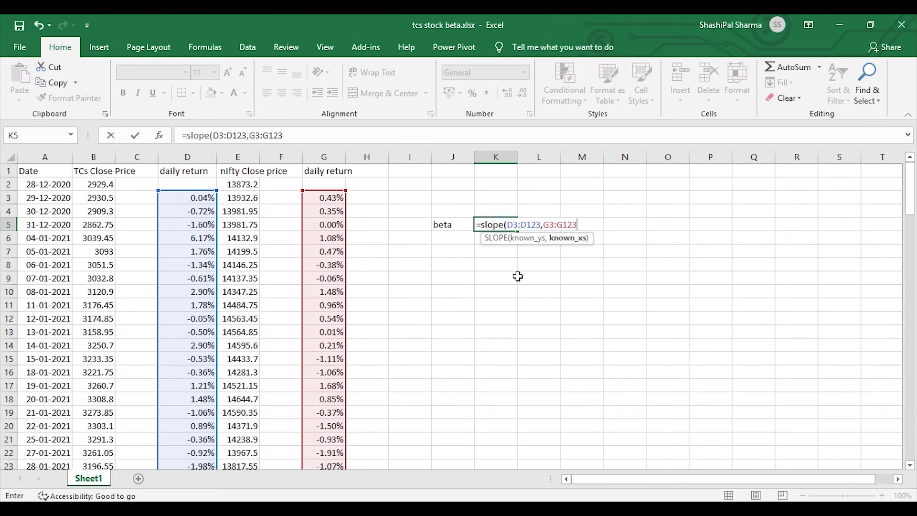
pyautogui.write(')')
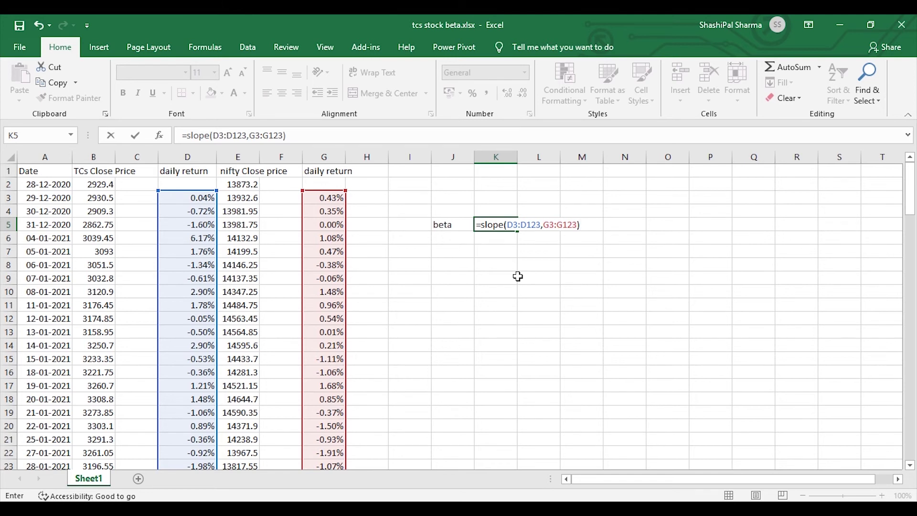
pyautogui.press('Return')
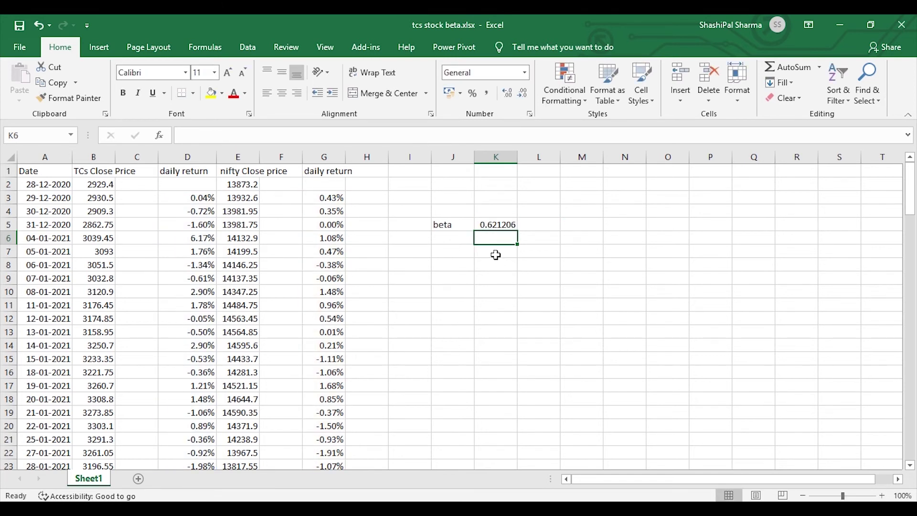
pyautogui.click(494, 224)
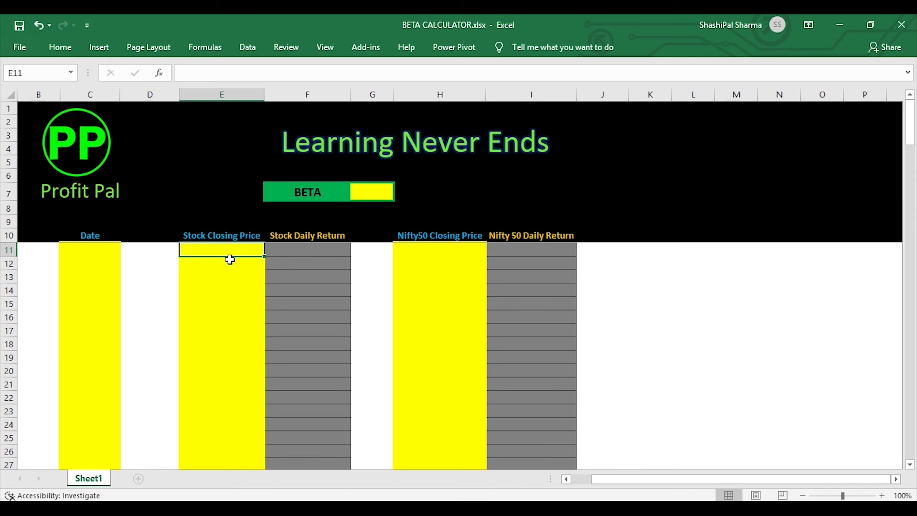
# Switch from BETA CALCULATOR.xlsx to TCS.NS.csv and copy all the dates in A2:A123
pyautogui.moveTo(510, 508)
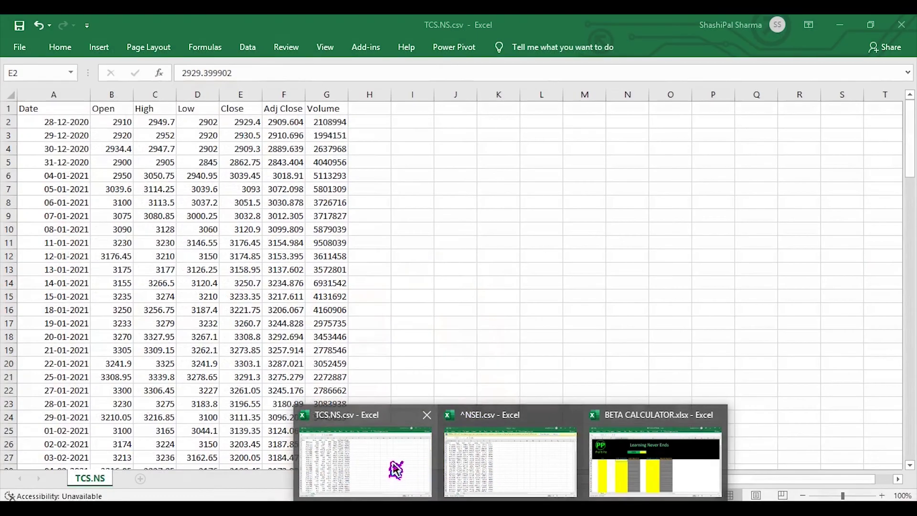
pyautogui.click(391, 468)
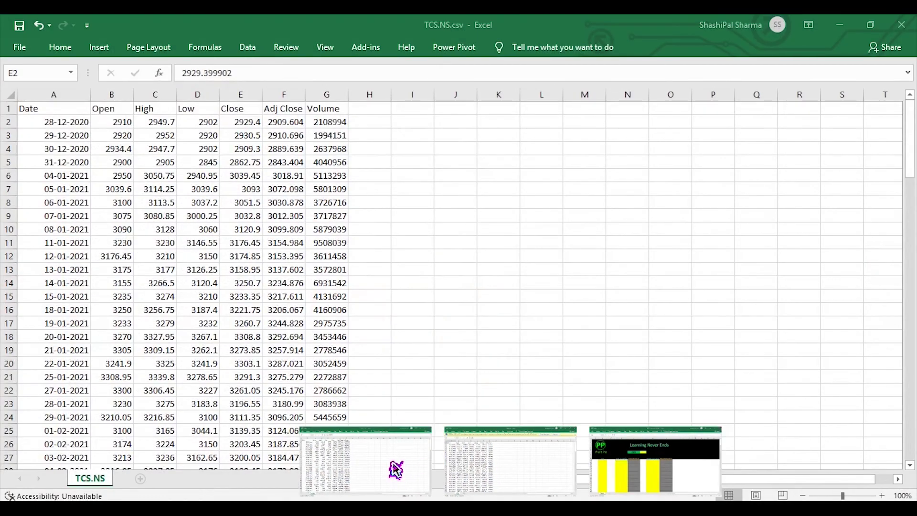
pyautogui.click(71, 123)
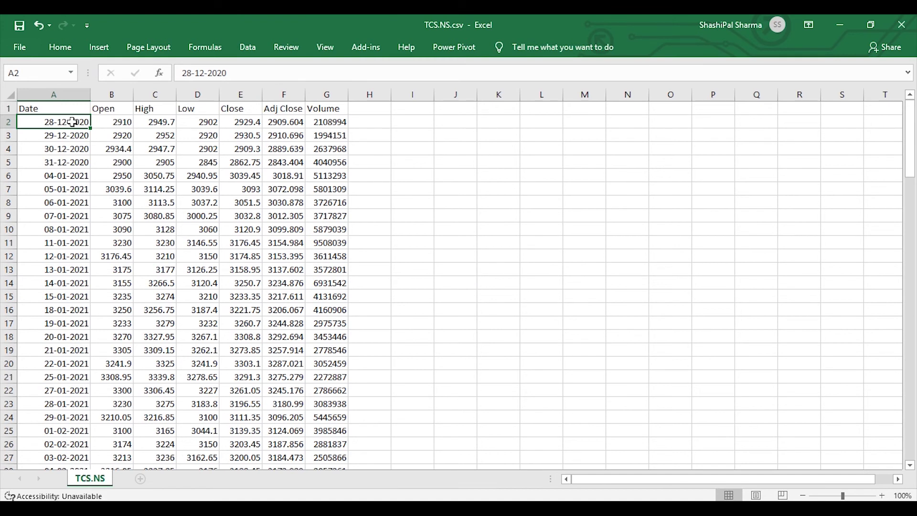
pyautogui.hotkey('ctrl', 'shift', 'Down')
pyautogui.hotkey('ctrl', 'c')
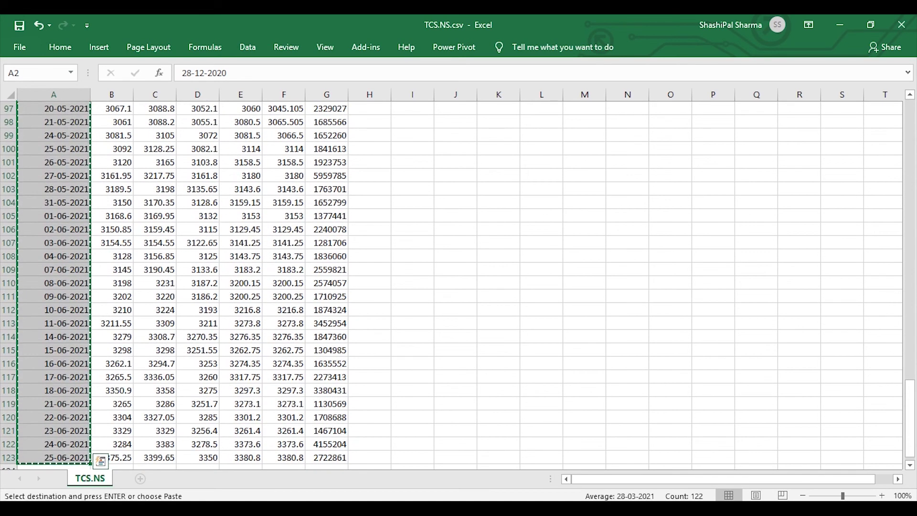
# Return to BETA CALCULATOR.xlsx and paste the copied dates into the Date column starting at C11
pyautogui.moveTo(344, 482)
pyautogui.click(629, 483)
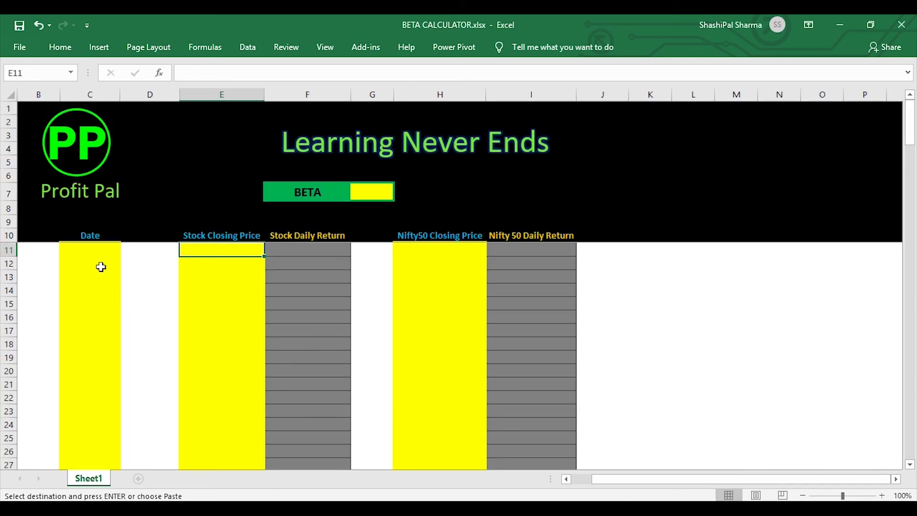
pyautogui.click(96, 253)
pyautogui.hotkey('ctrl', 'v')
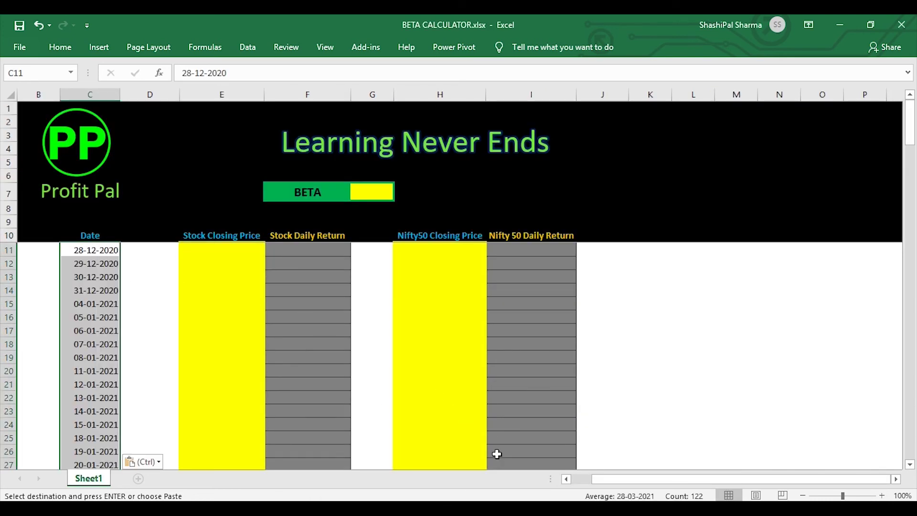
# Switch from BETA CALCULATOR.xlsx to TCS.NS.csv and copy all the Close prices in E2:E123
pyautogui.moveTo(398, 497)
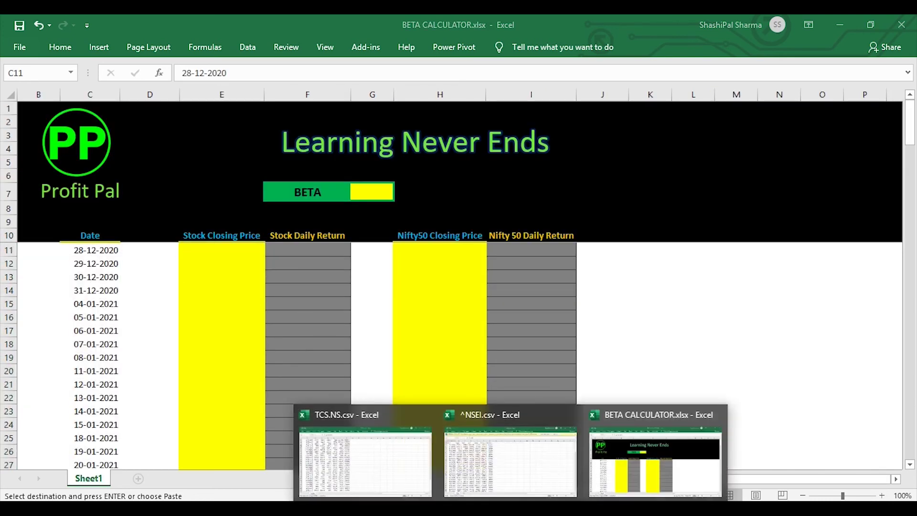
pyautogui.click(398, 480)
pyautogui.moveTo(910, 382); pyautogui.dragTo(910, 139)
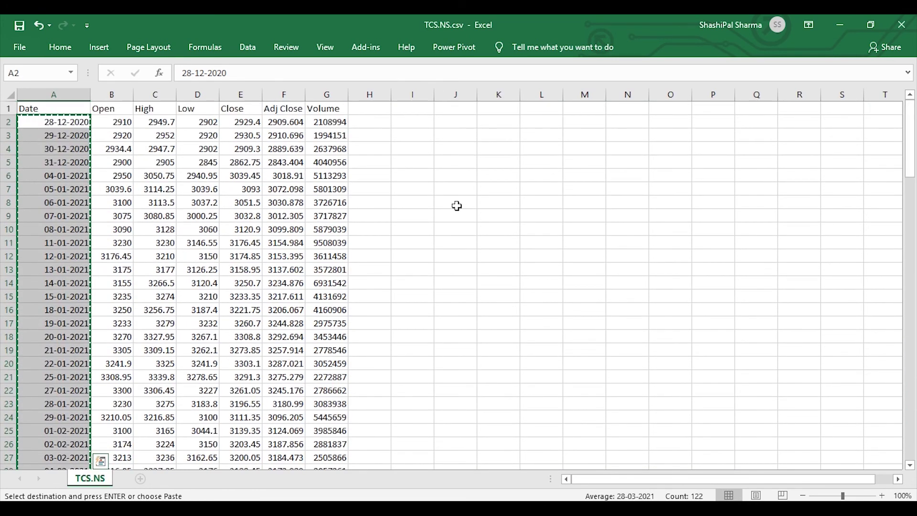
pyautogui.click(245, 120)
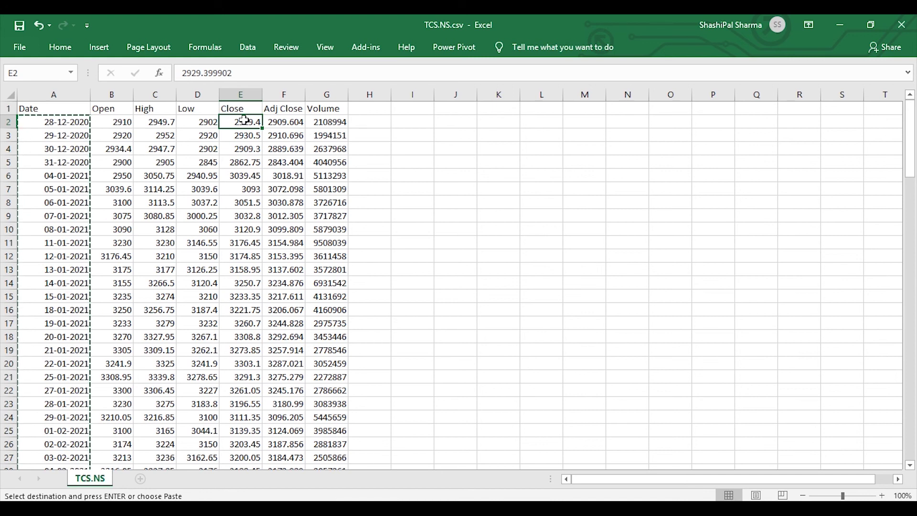
pyautogui.hotkey('ctrl', 'shift', 'Down')
pyautogui.hotkey('ctrl', 'c')
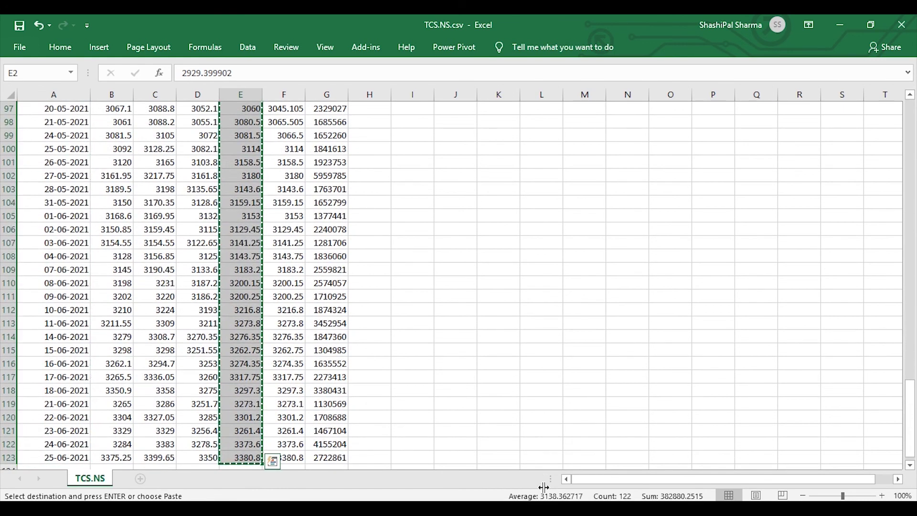
# Return to BETA CALCULATOR.xlsx and paste the copied TCS prices into the Stock Closing Price column starting at E11
pyautogui.click(511, 509)
pyautogui.click(638, 480)
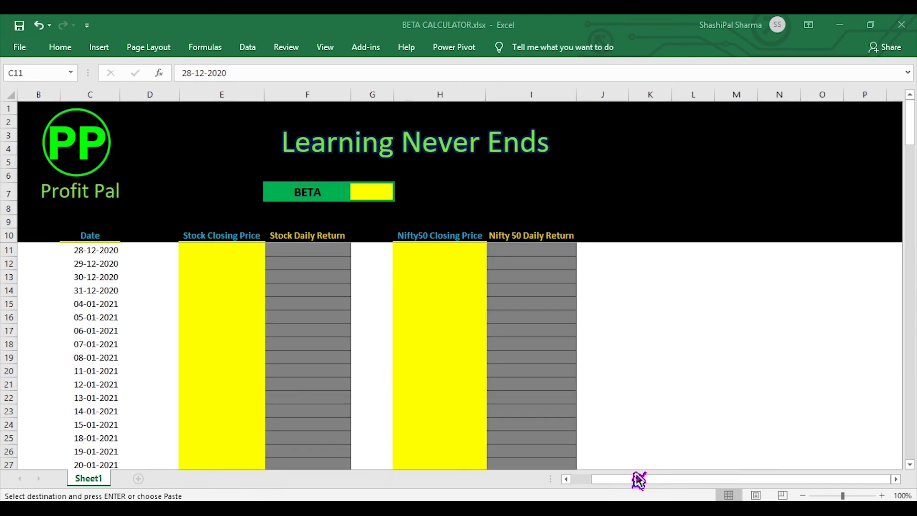
pyautogui.click(213, 250)
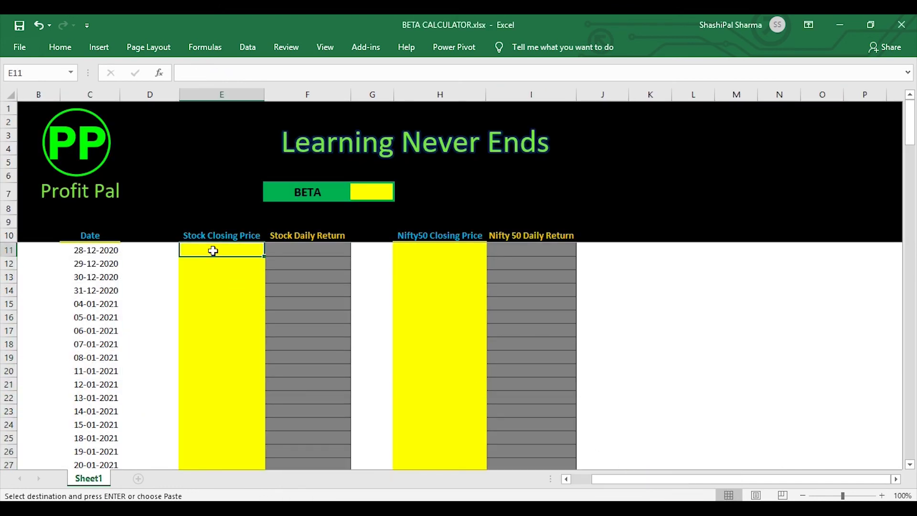
pyautogui.hotkey('ctrl', 'v')
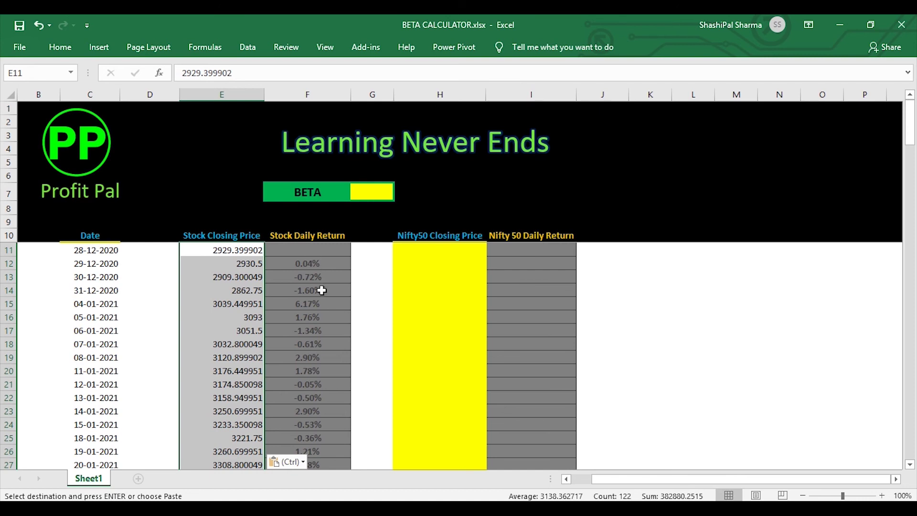
pyautogui.click(382, 288)
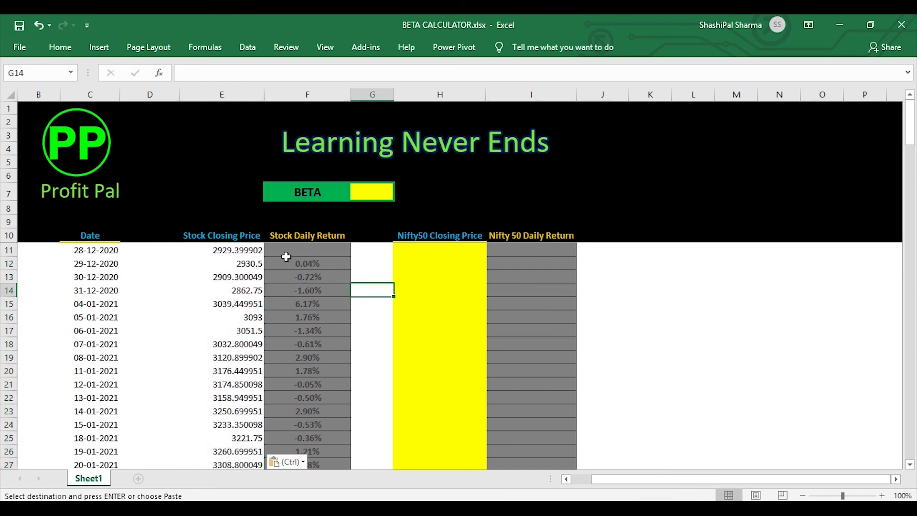
pyautogui.scroll(-2, 310, 294)
pyautogui.scroll(2, 312, 302)
# Select H11 as the destination for the index prices, switch to ^NSEI.csv and copy all the Close values in E2:E123
pyautogui.click(429, 249)
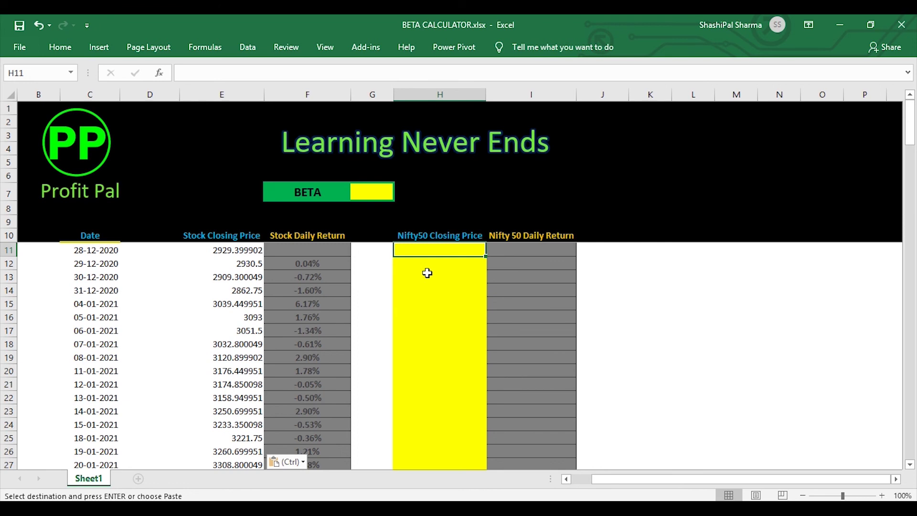
pyautogui.click(511, 508)
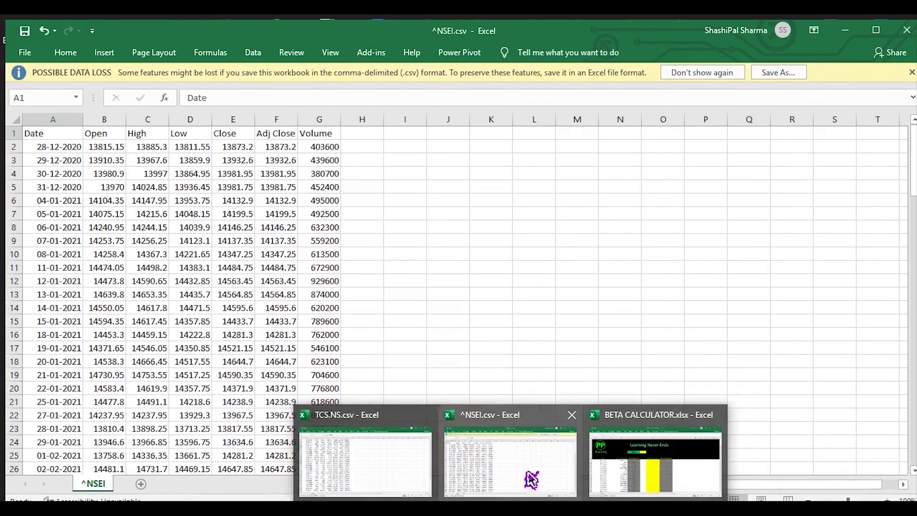
pyautogui.click(528, 480)
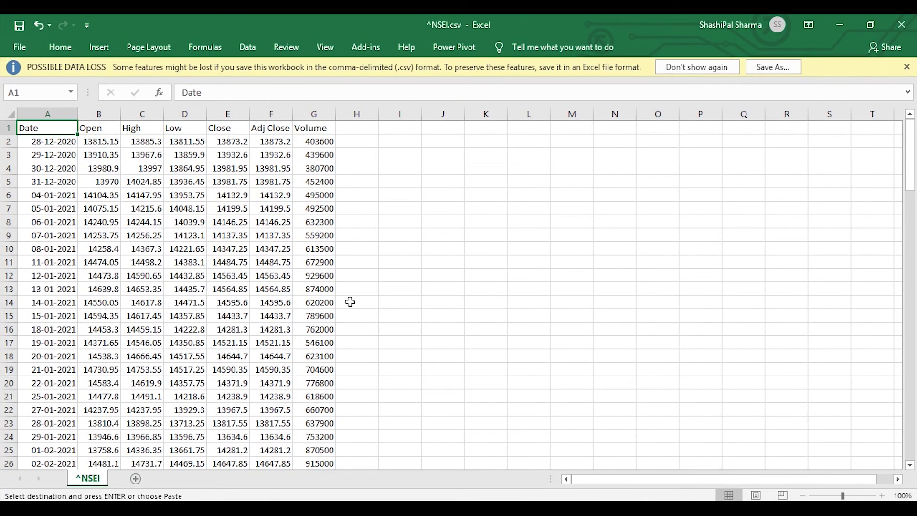
pyautogui.click(233, 143)
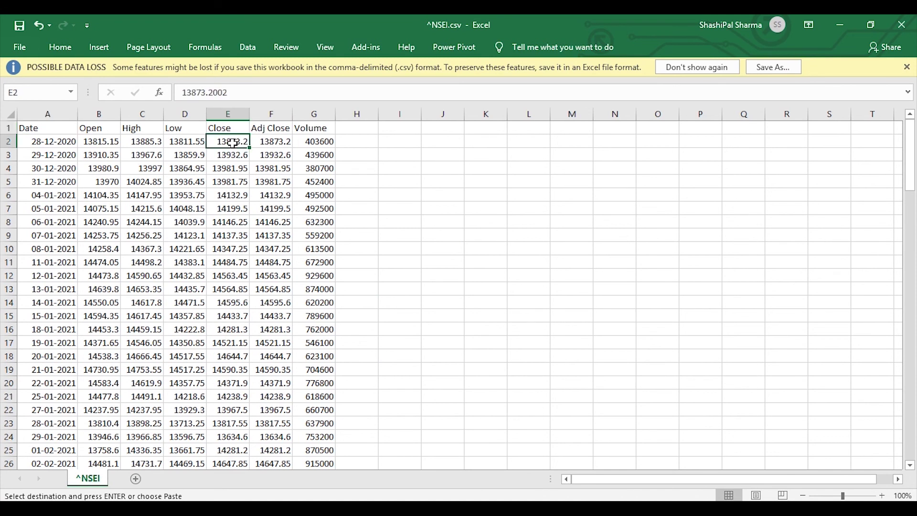
pyautogui.hotkey('ctrl', 'shift', 'Down')
pyautogui.hotkey('ctrl', 'c')
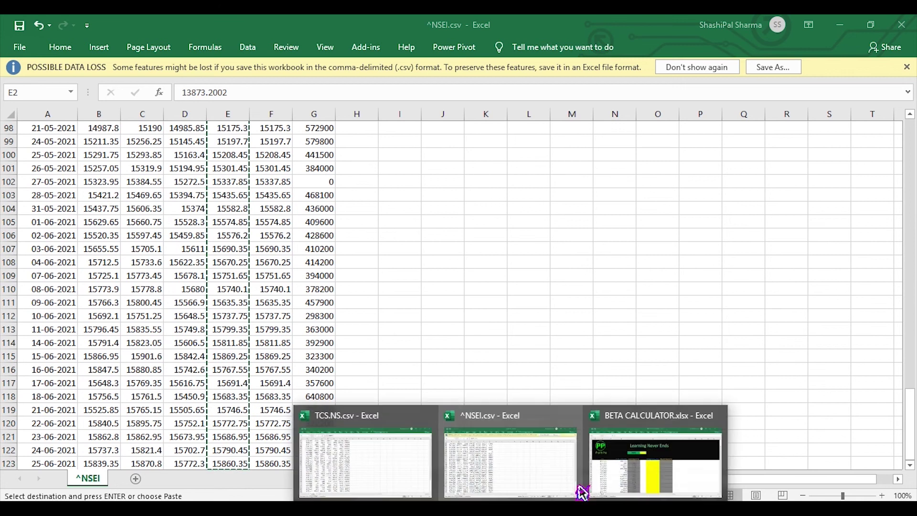
# Return to BETA CALCULATOR.xlsx and paste the copied index prices into the Nifty50 Closing Price column starting at H11
pyautogui.click(583, 491)
pyautogui.hotkey('ctrl', 'shift', 'Down')
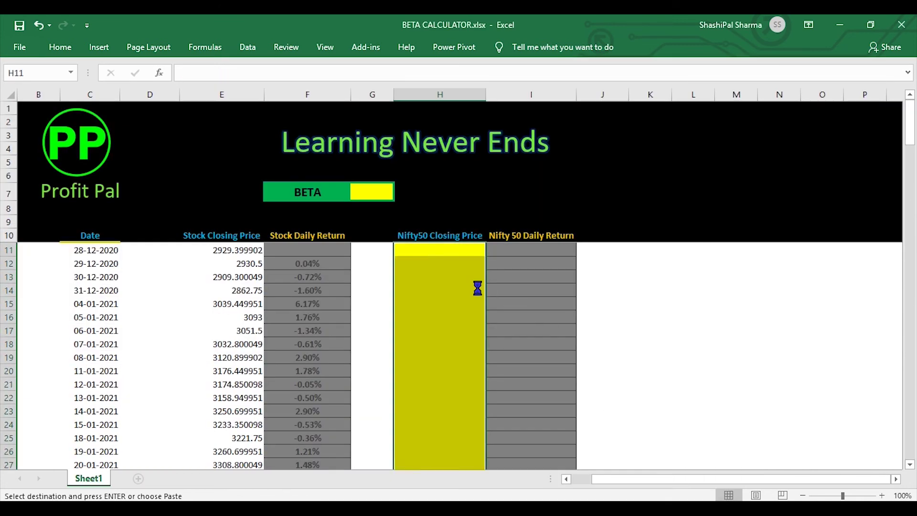
pyautogui.hotkey('ctrl', 'v')
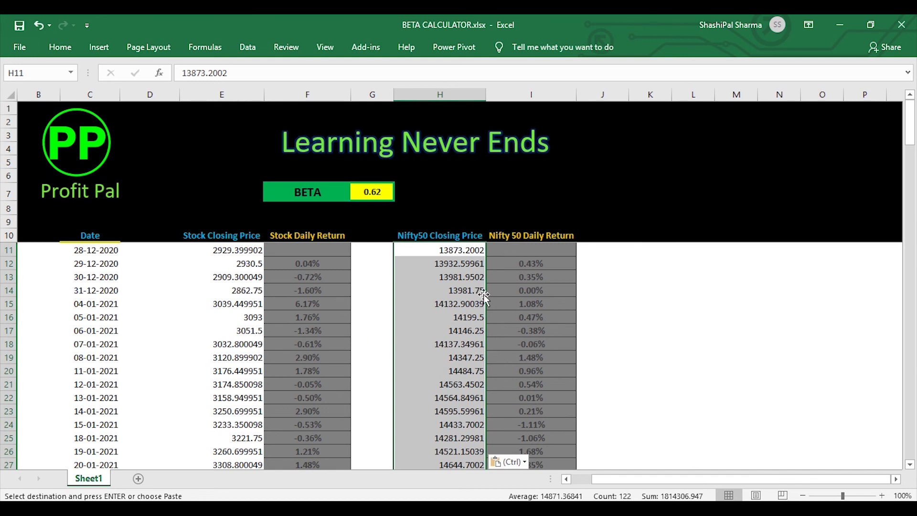
pyautogui.click(366, 220)
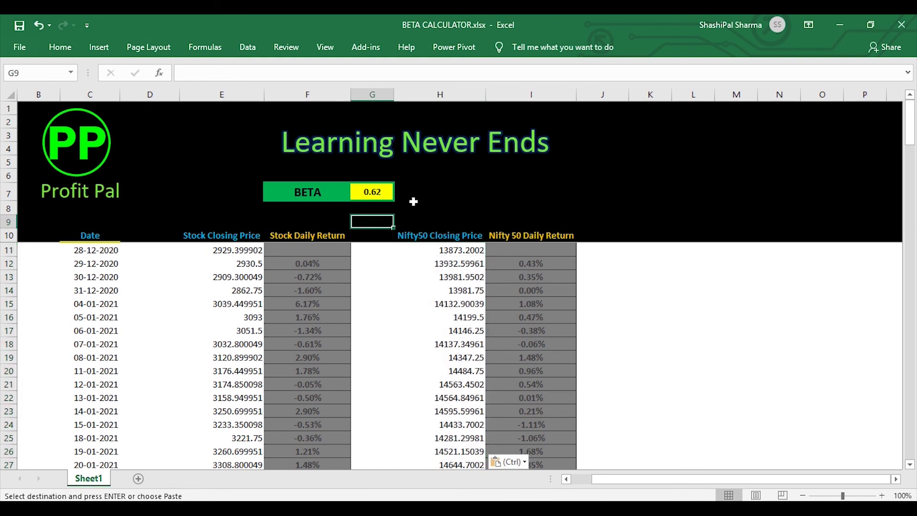